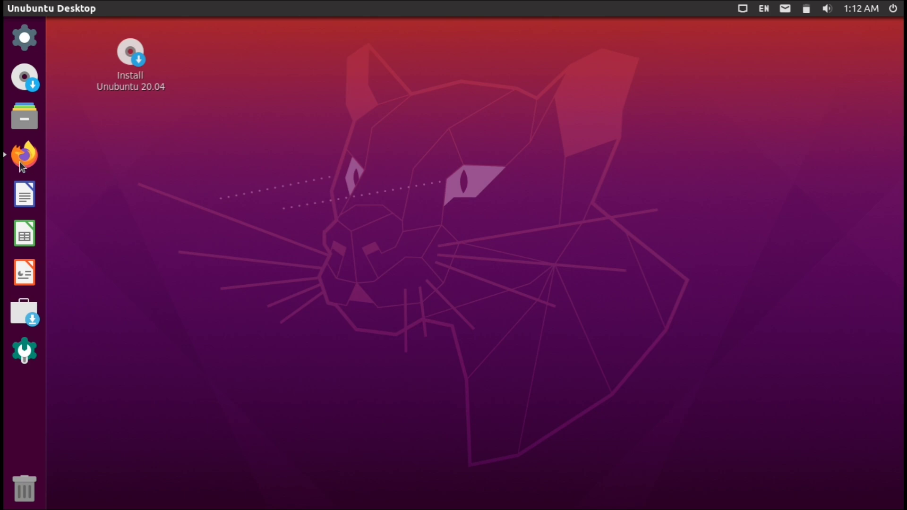
Restore the minimized Firefox window showing the Ubuntu Unity Remix 20.04 forum thread
{"action": "left_click", "coordinate": [20, 163]}
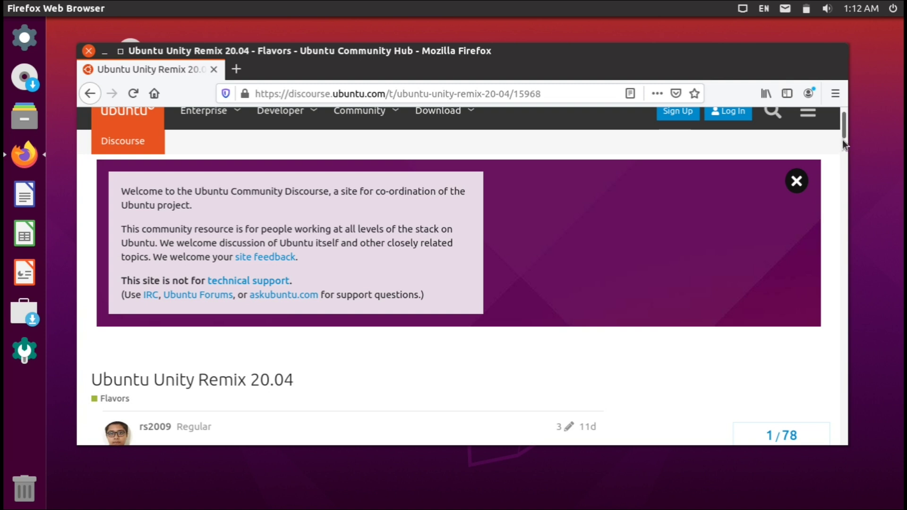
Scroll down to the first post's release notes, then minimize Firefox to reveal the desktop
{"action": "left_click_drag", "start_coordinate": [843, 130], "coordinate": [844, 151]}
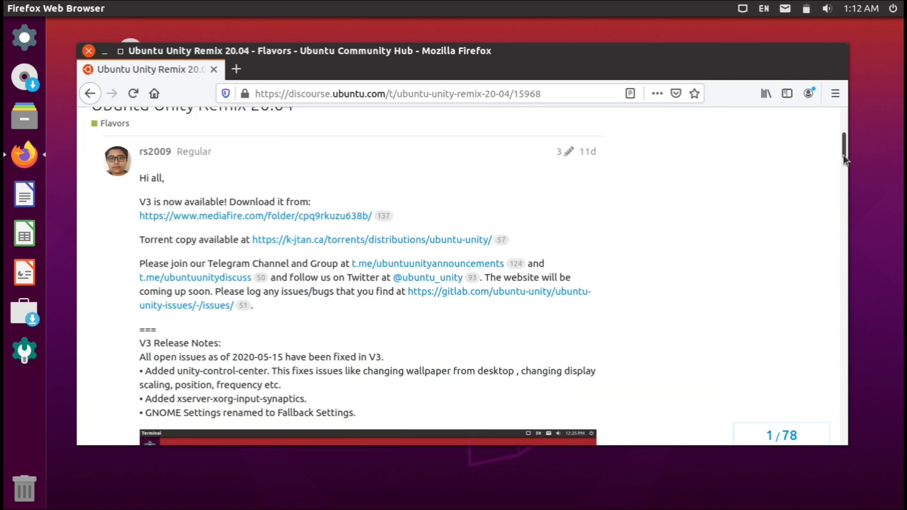
{"action": "mouse_move", "coordinate": [843, 163]}
{"action": "left_mouse_down"}
{"action": "mouse_move", "coordinate": [846, 227]}
{"action": "mouse_move", "coordinate": [829, 155]}
{"action": "left_mouse_up"}
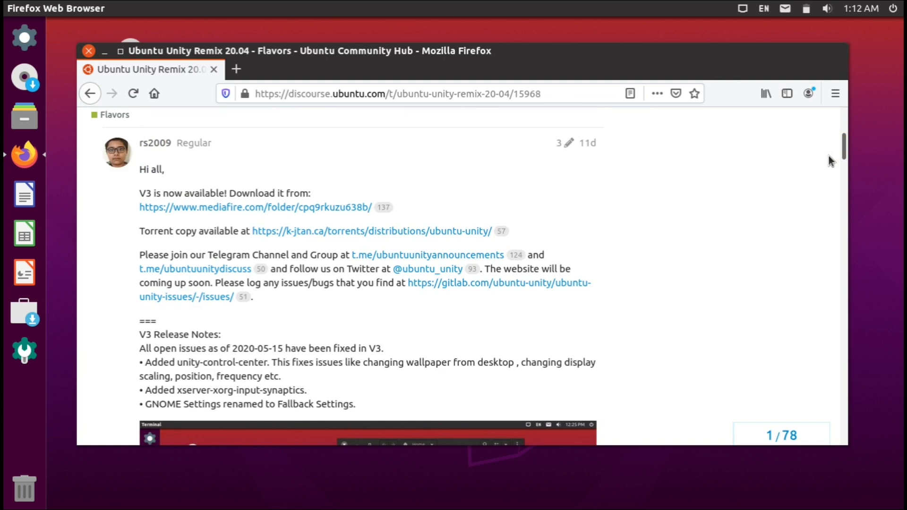
{"action": "left_click", "coordinate": [106, 55]}
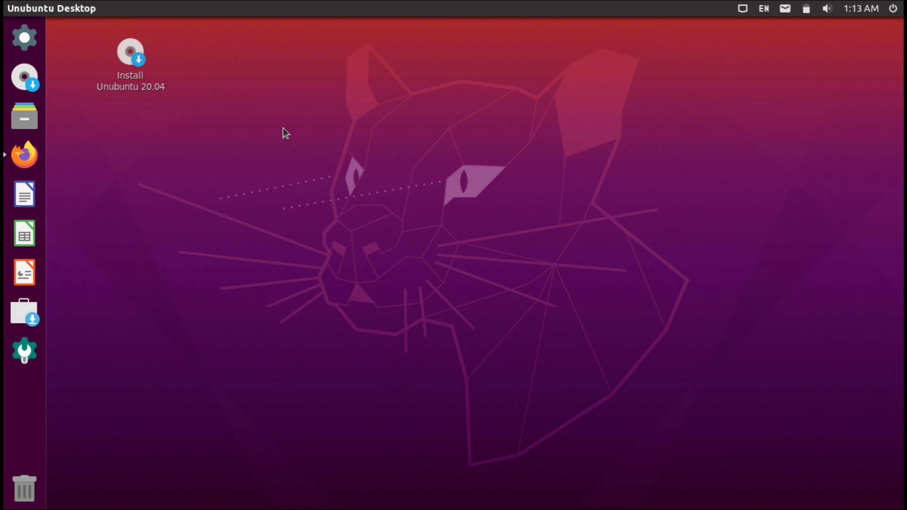
{"action": "left_click", "coordinate": [27, 38]}
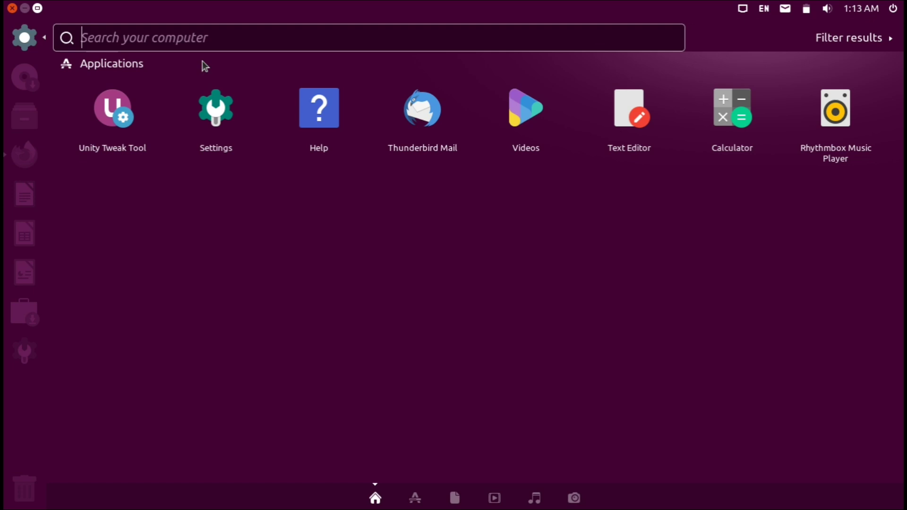
{"action": "key", "text": "Escape"}
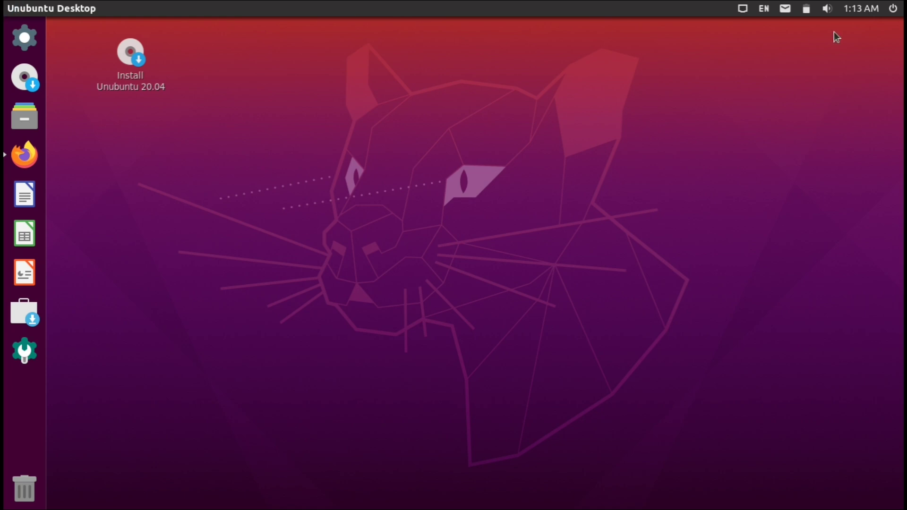
{"action": "left_click", "coordinate": [861, 19]}
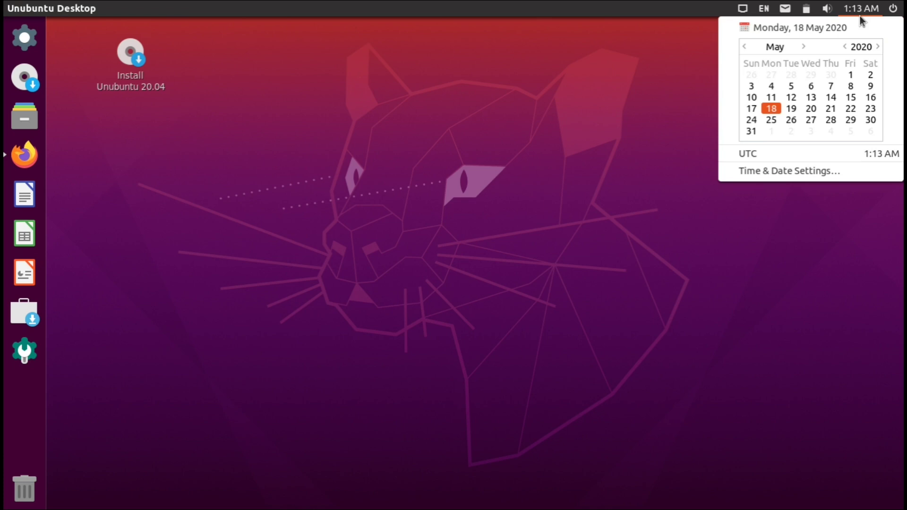
{"action": "mouse_move", "coordinate": [743, 8]}
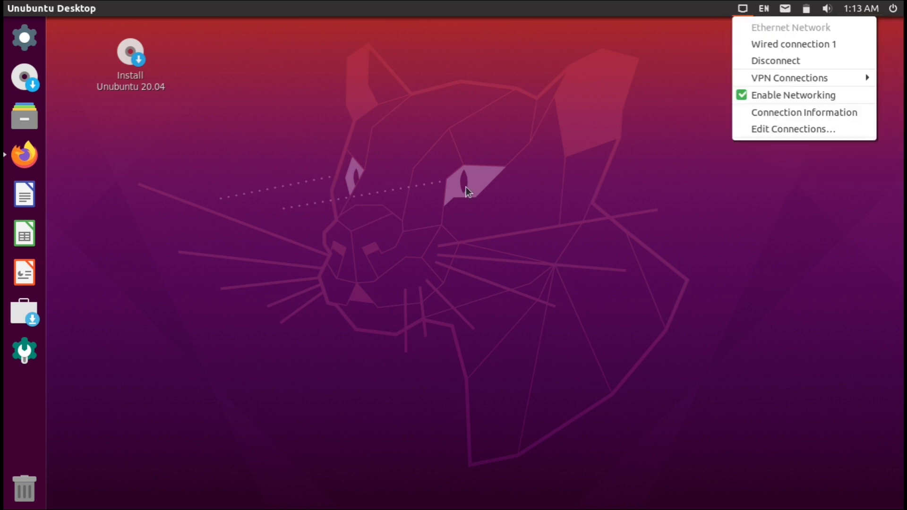
{"action": "left_click", "coordinate": [620, 170]}
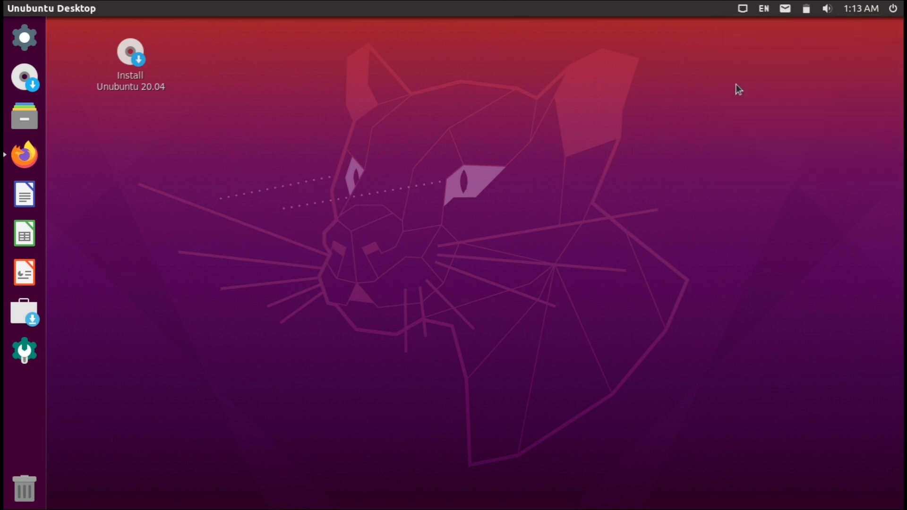
{"action": "left_click", "coordinate": [843, 9]}
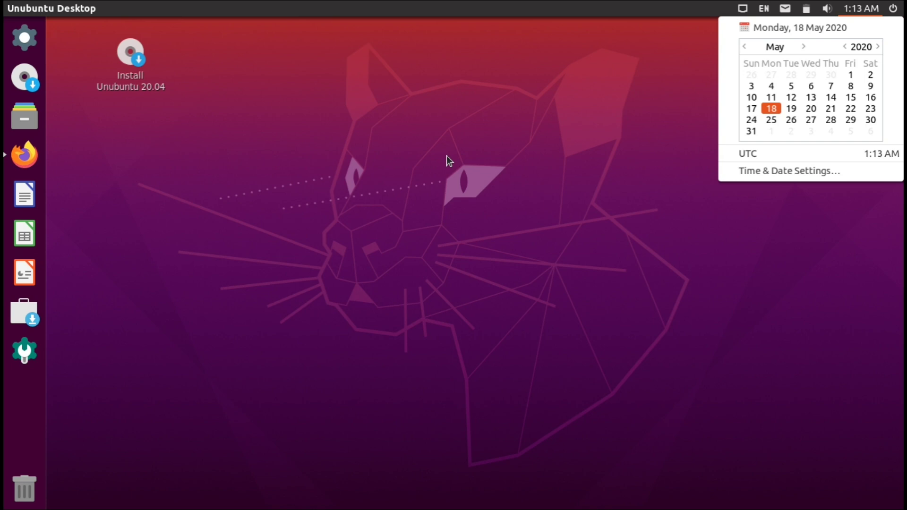
{"action": "left_click", "coordinate": [404, 159]}
{"action": "right_click", "coordinate": [404, 160]}
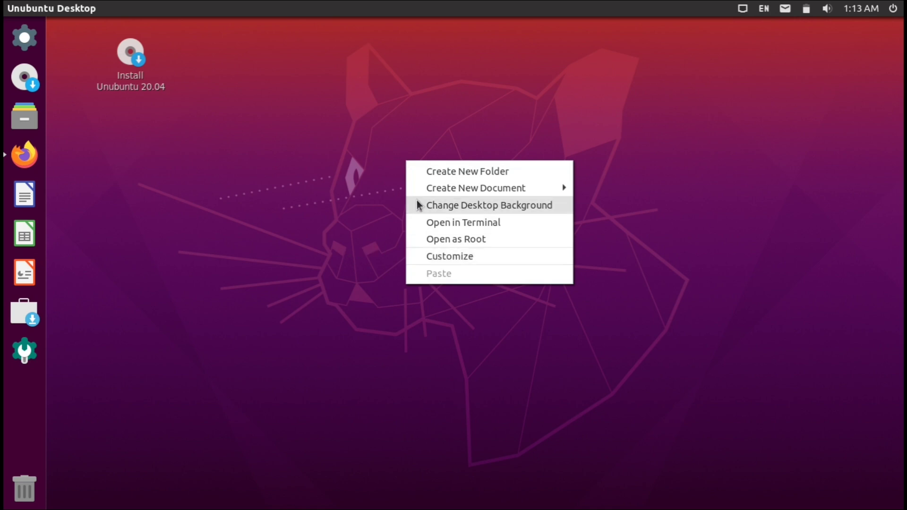
{"action": "mouse_move", "coordinate": [445, 191]}
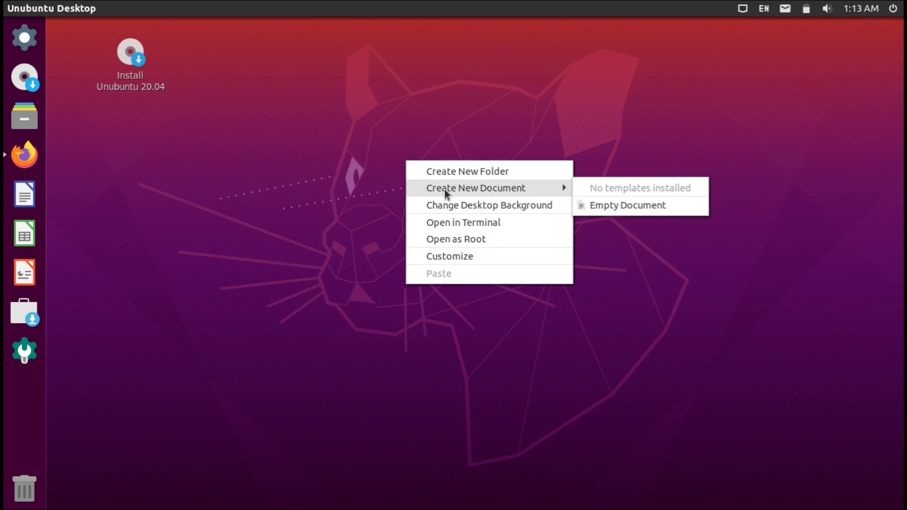
{"action": "left_click", "coordinate": [380, 157]}
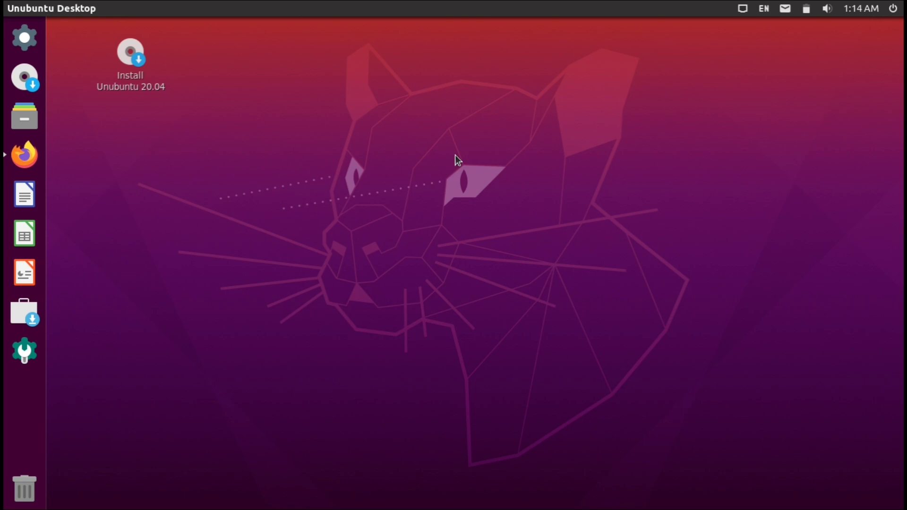
{"action": "left_click", "coordinate": [893, 12]}
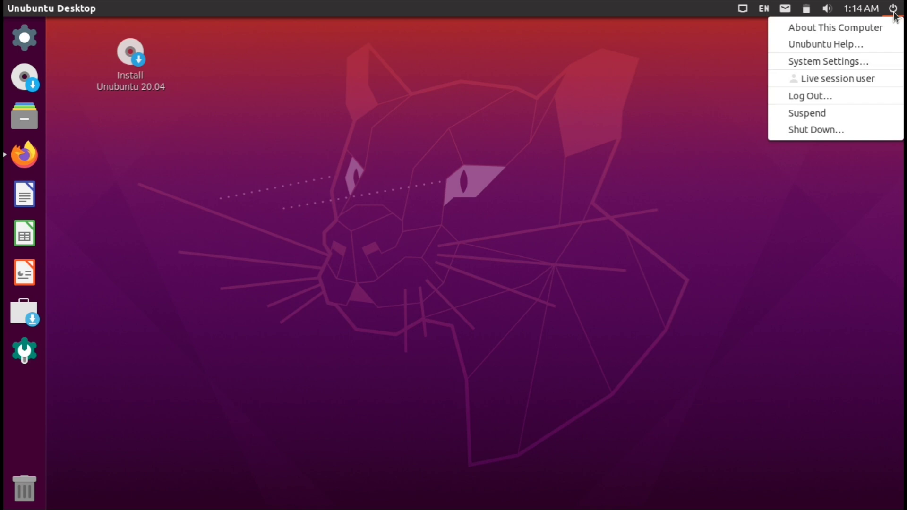
{"action": "left_click", "coordinate": [594, 181]}
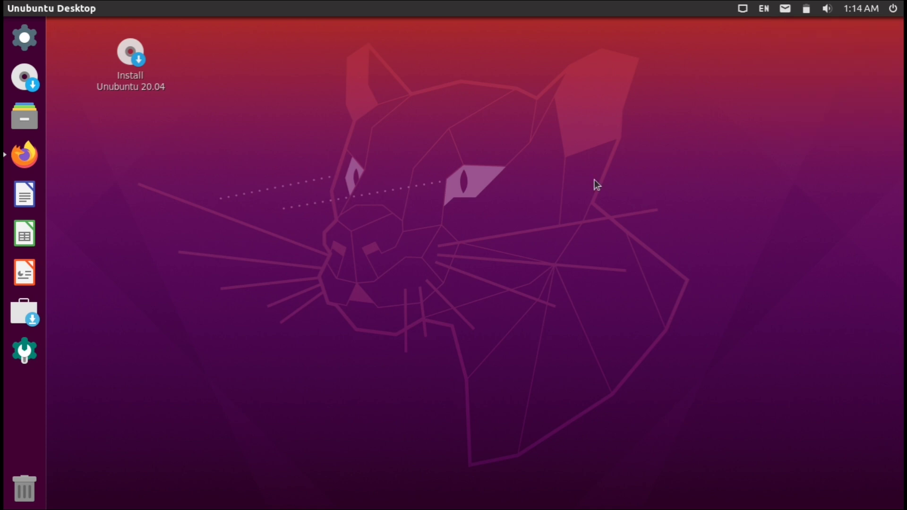
{"action": "left_click", "coordinate": [21, 122]}
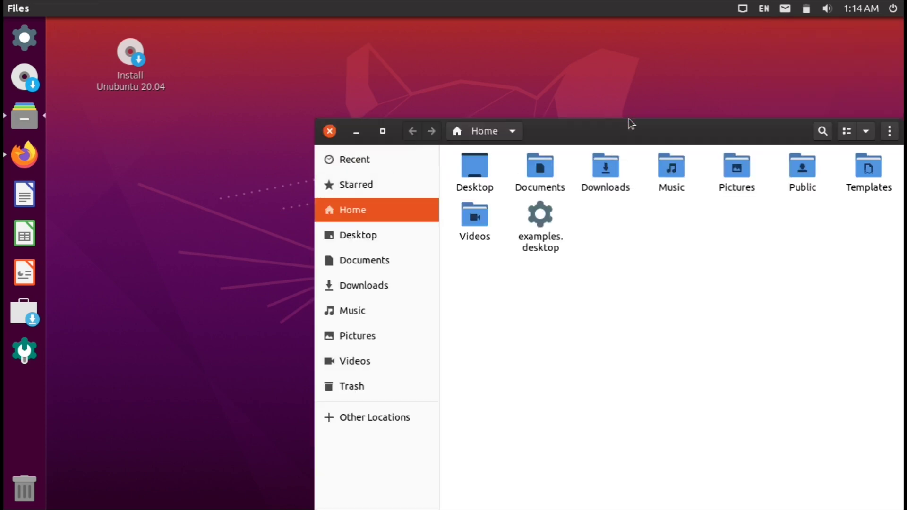
{"action": "left_click_drag", "start_coordinate": [628, 129], "coordinate": [498, 86]}
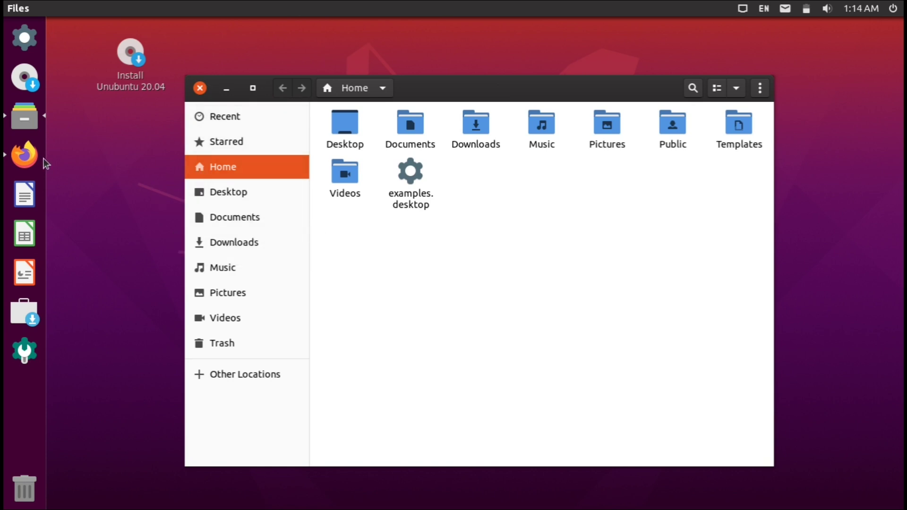
{"action": "left_click", "coordinate": [253, 88]}
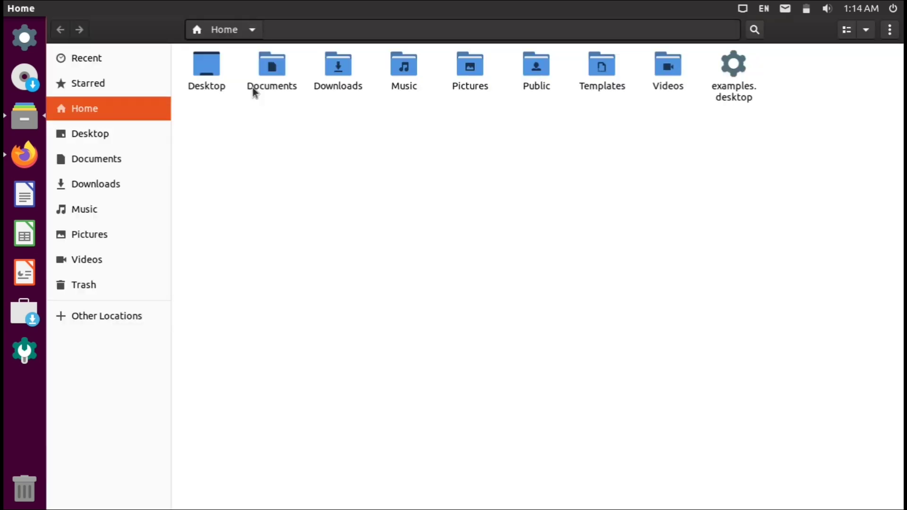
{"action": "mouse_move", "coordinate": [64, 10]}
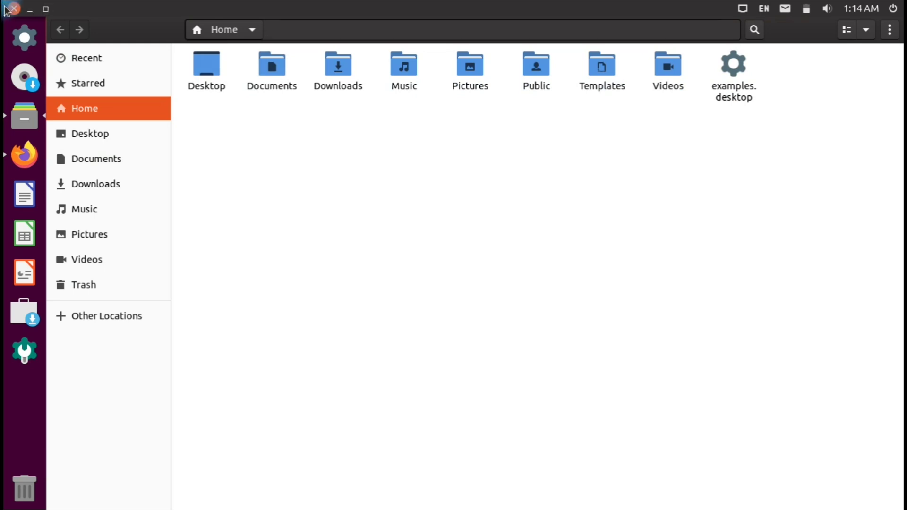
{"action": "left_click", "coordinate": [46, 9]}
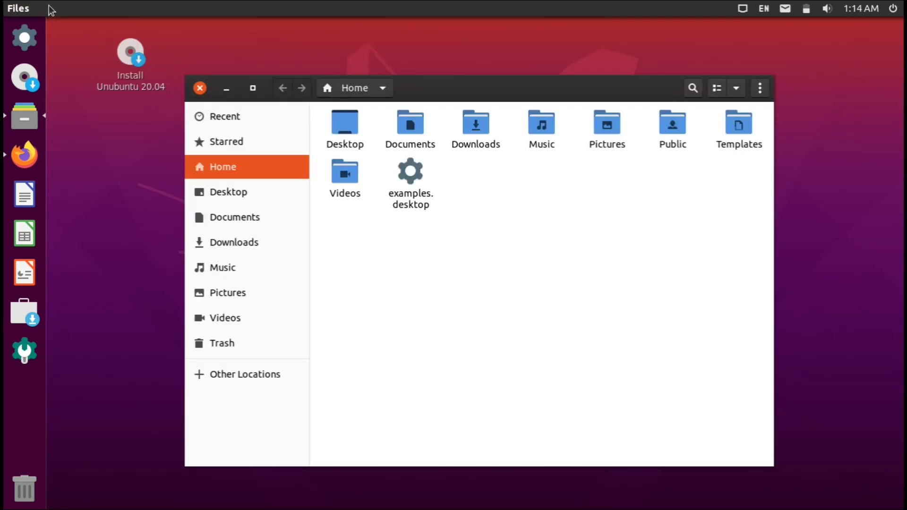
{"action": "left_click", "coordinate": [201, 94]}
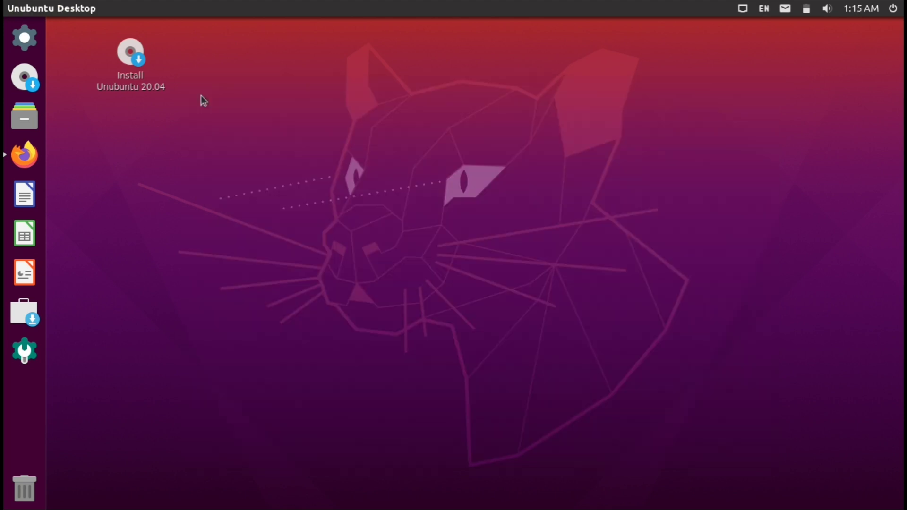
Bring Firefox forward, maximize it, and close the forum window
{"action": "left_click", "coordinate": [24, 158]}
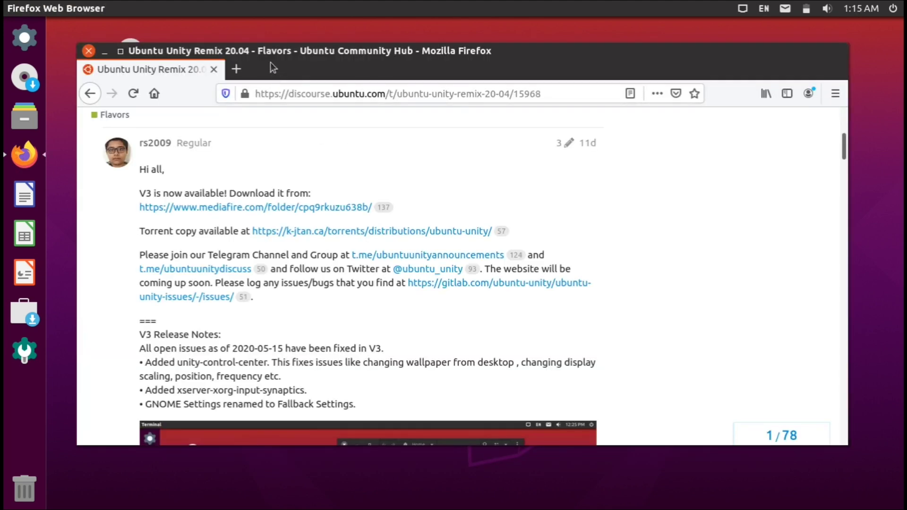
{"action": "double_click", "coordinate": [270, 63]}
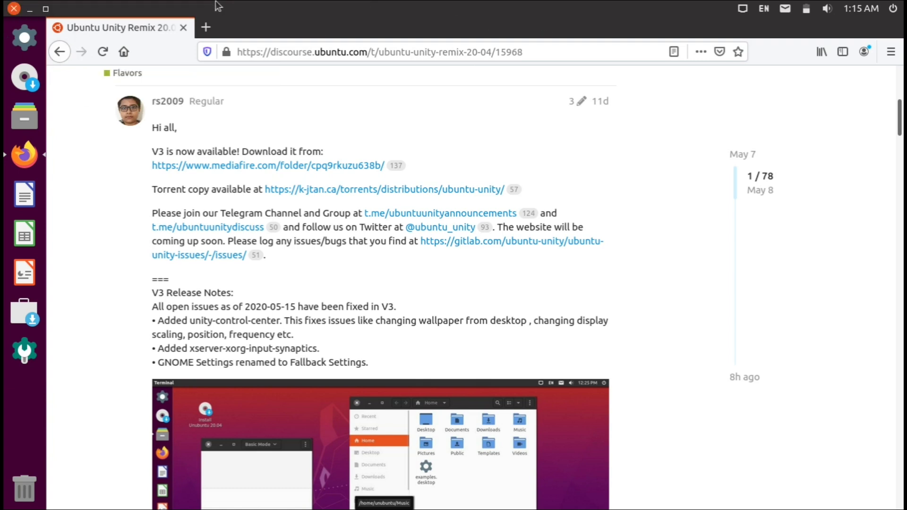
{"action": "left_click", "coordinate": [13, 8]}
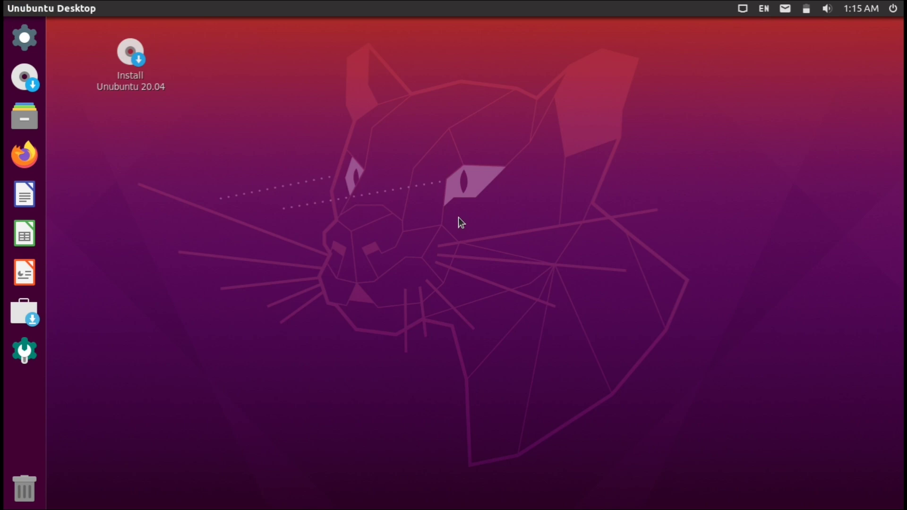
Set the window colours to Dark in Settings, then close Settings
{"action": "right_click", "coordinate": [264, 108]}
{"action": "left_click", "coordinate": [4, 10]}
{"action": "left_click", "coordinate": [14, 38]}
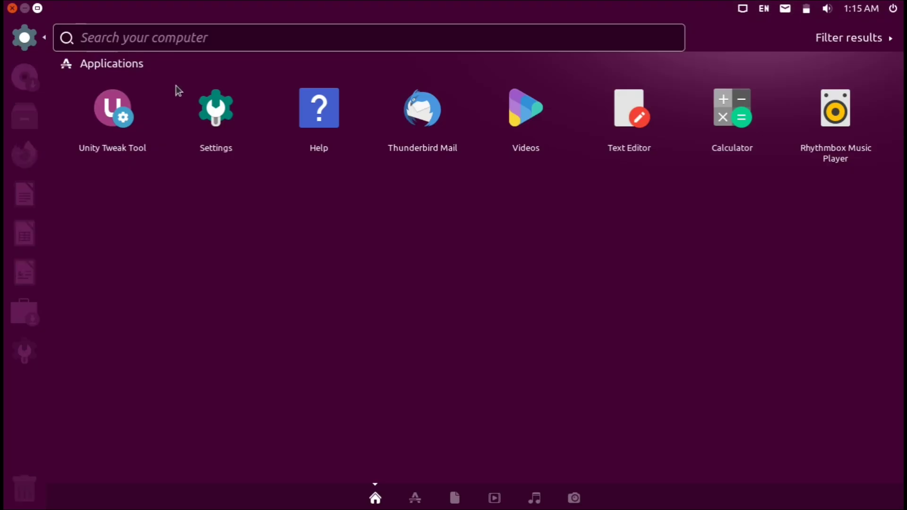
{"action": "left_click", "coordinate": [230, 133]}
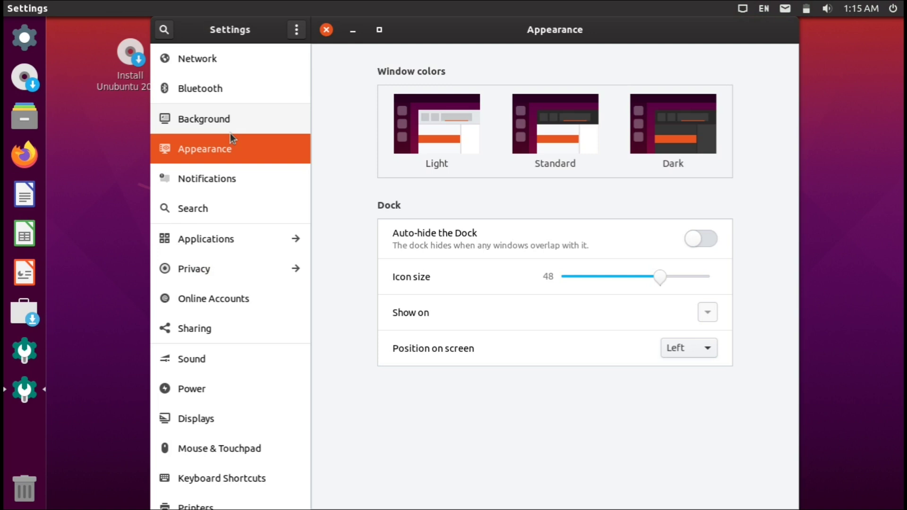
{"action": "left_click", "coordinate": [440, 118]}
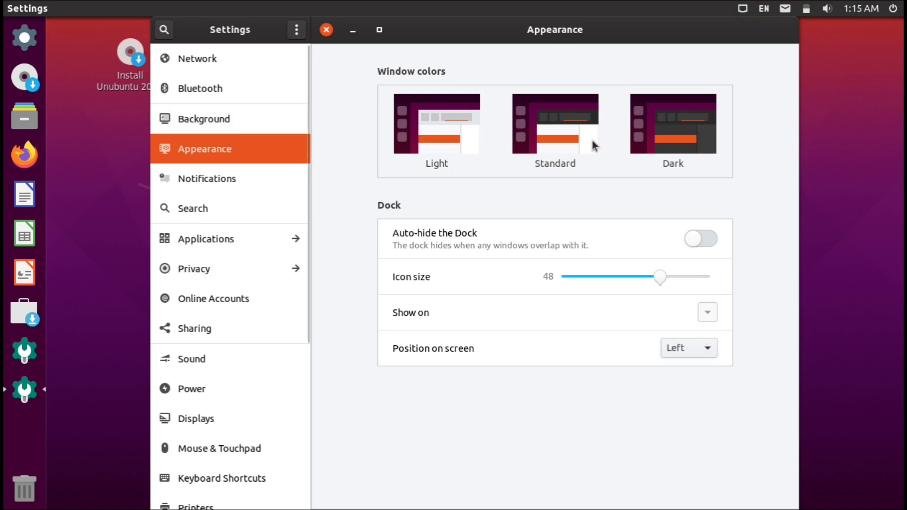
{"action": "left_click", "coordinate": [687, 140]}
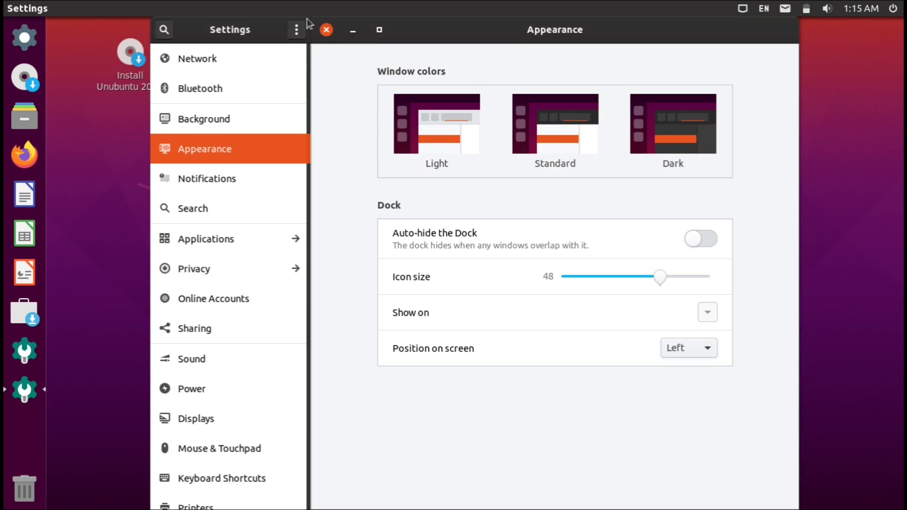
{"action": "left_click", "coordinate": [326, 29]}
Search the Dash for 'unity' and launch Unity Tweak Tool
{"action": "key", "text": "super"}
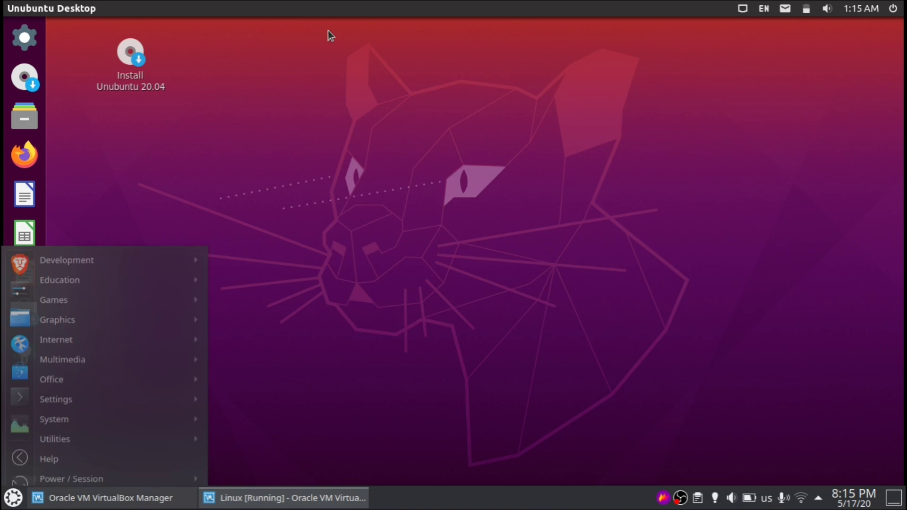
{"action": "type", "text": "unity"}
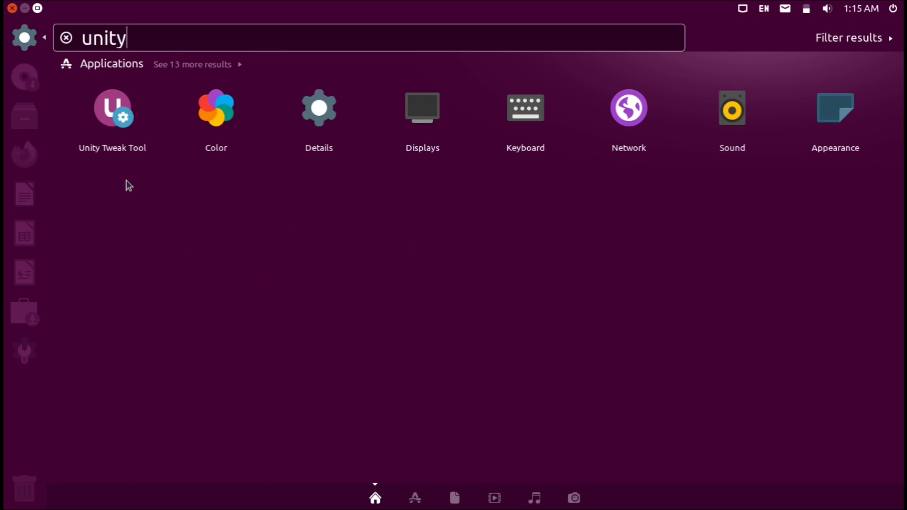
{"action": "left_click", "coordinate": [116, 144]}
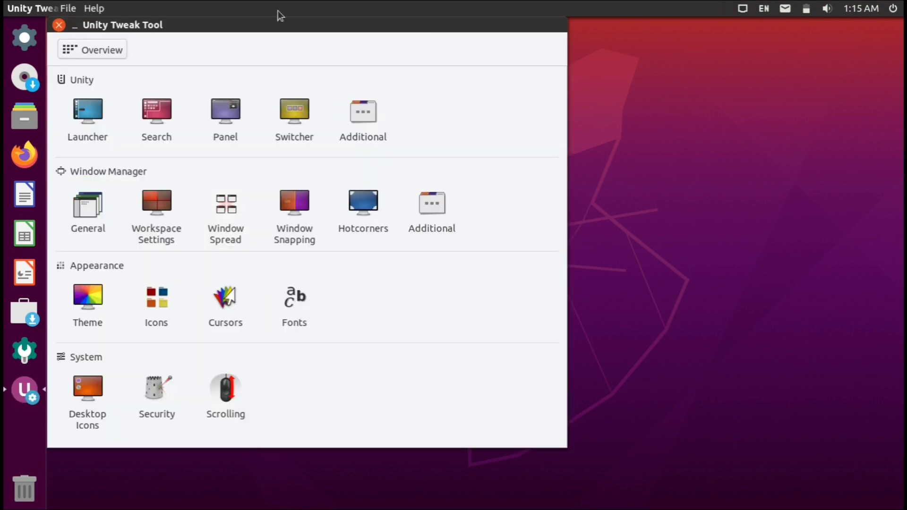
Select Ambiance on Unity Tweak Tool's Theme page, replacing Yaru
{"action": "left_click_drag", "start_coordinate": [289, 21], "coordinate": [463, 34]}
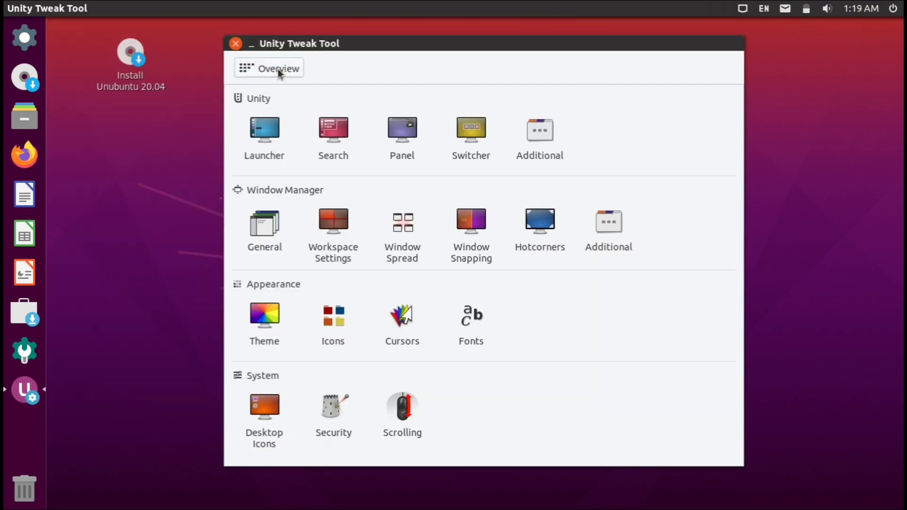
{"action": "left_click", "coordinate": [280, 321]}
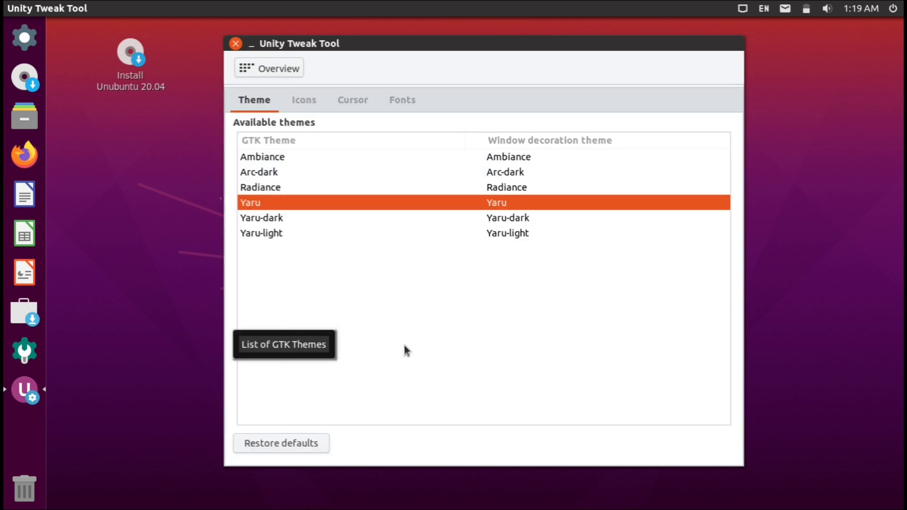
{"action": "left_click", "coordinate": [282, 152]}
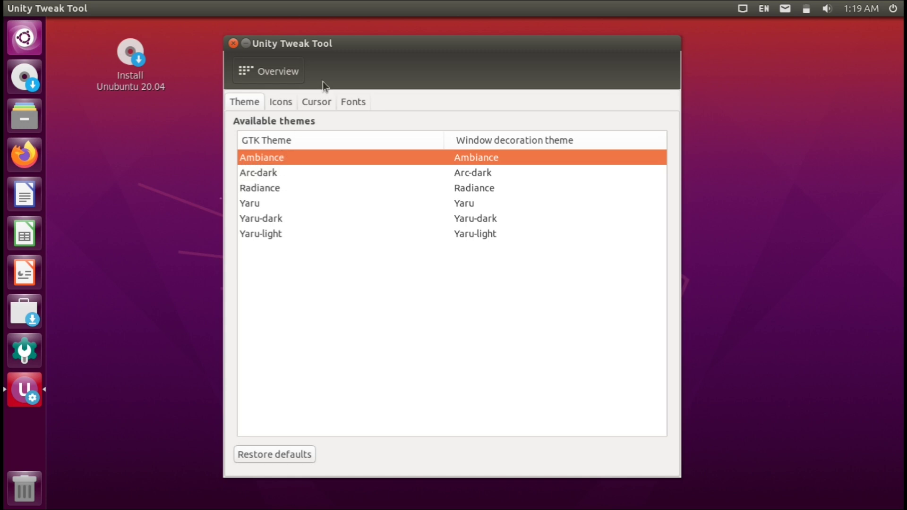
Open Files on the Home folder, maximize it, then restore it to normal size
{"action": "left_click_drag", "start_coordinate": [331, 46], "coordinate": [421, 41]}
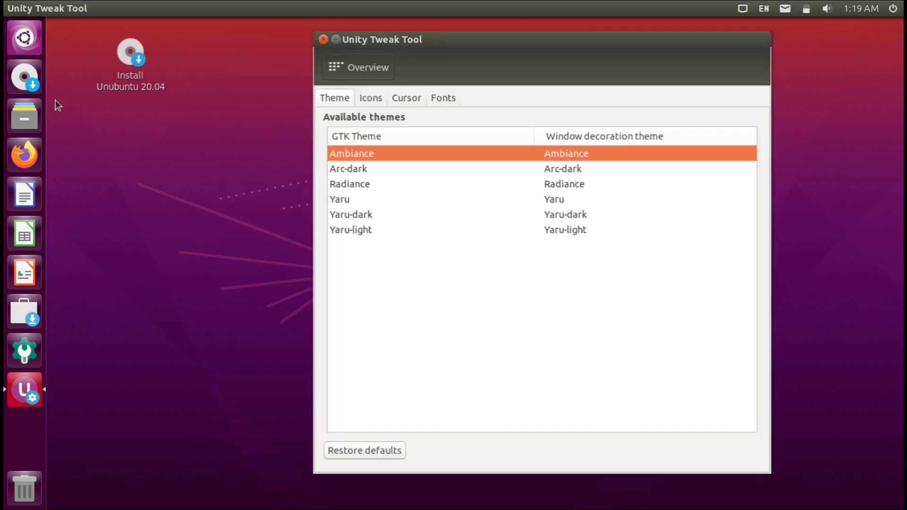
{"action": "left_click", "coordinate": [16, 114]}
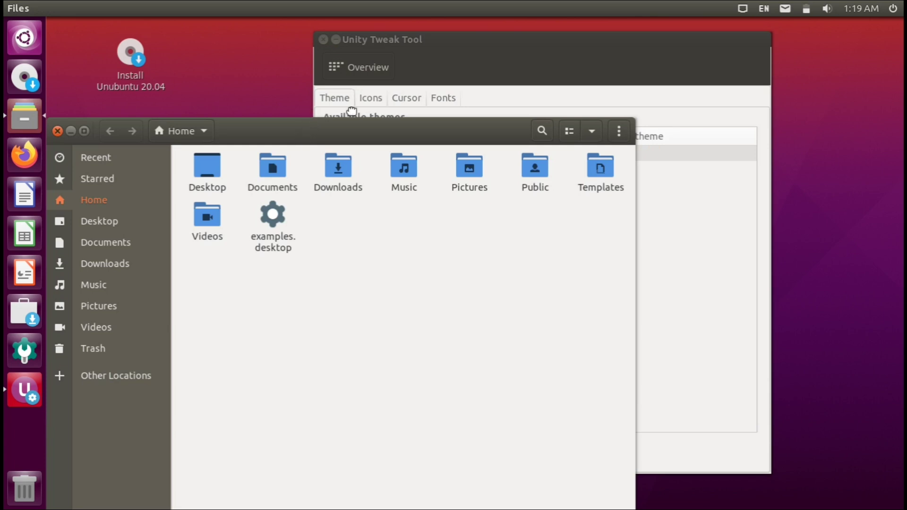
{"action": "left_click_drag", "start_coordinate": [305, 133], "coordinate": [381, 84]}
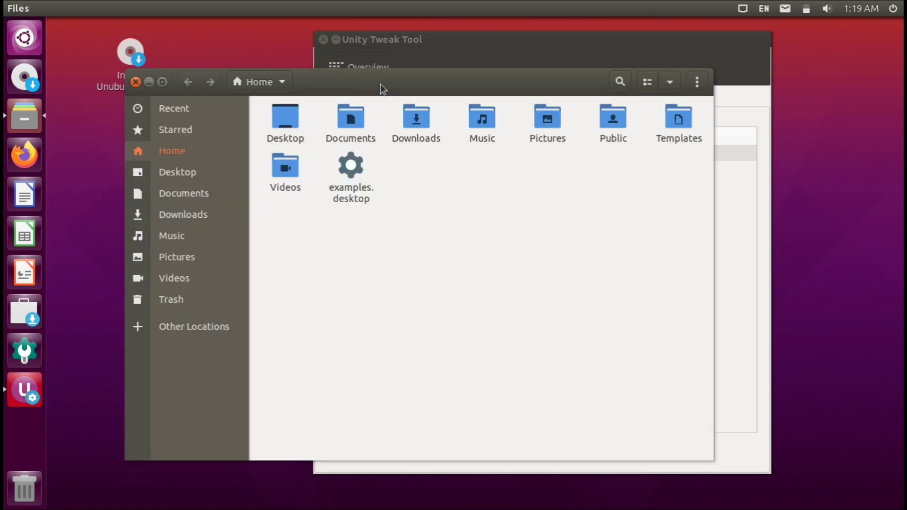
{"action": "left_click", "coordinate": [165, 83]}
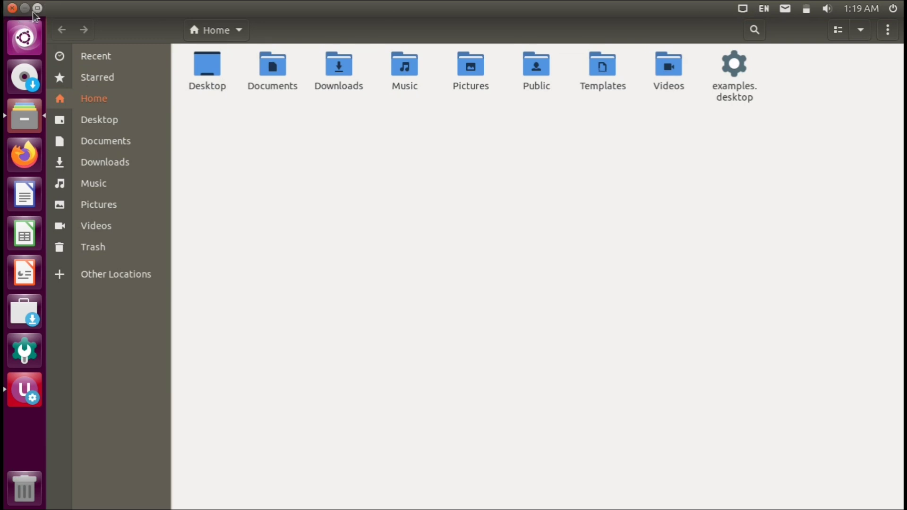
{"action": "left_click", "coordinate": [36, 12]}
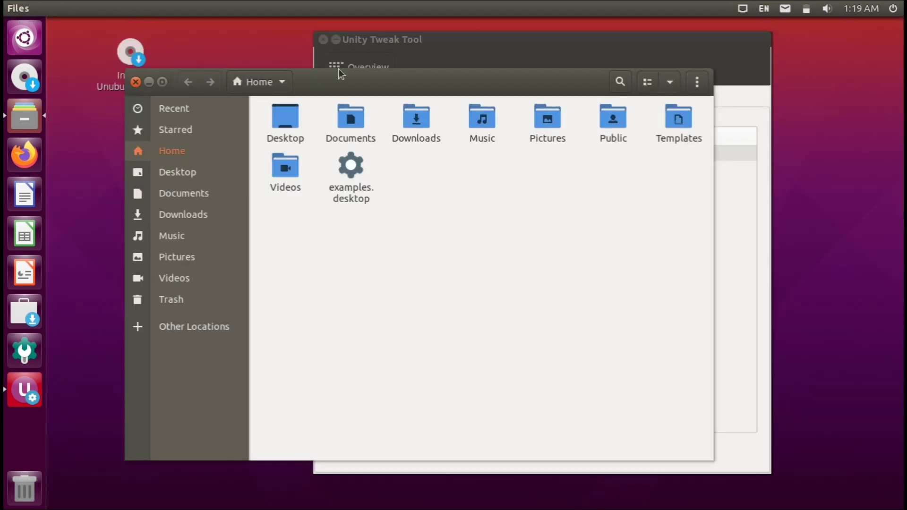
{"action": "left_click_drag", "start_coordinate": [338, 69], "coordinate": [375, 72]}
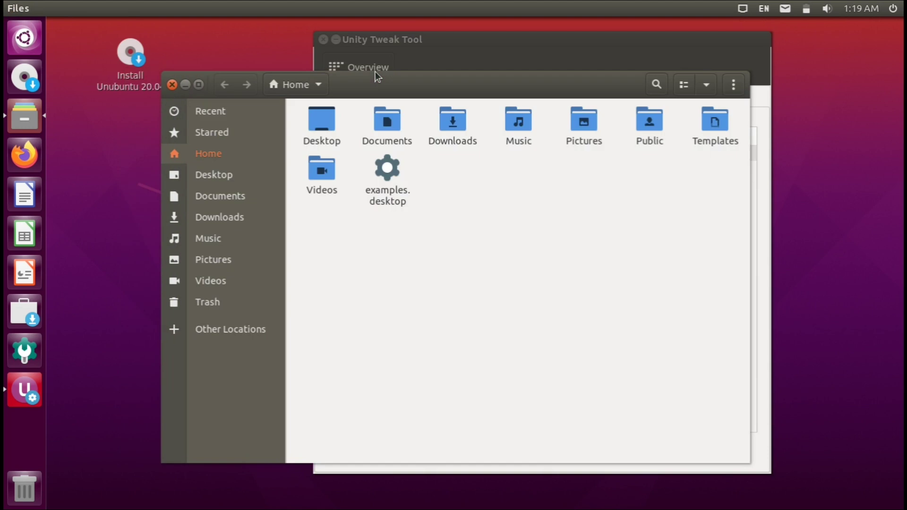
Close Files, try Default, Adwaita, Epapirus and Ubuntu-mobile icon themes, settling on Ubuntu-mono-dark
{"action": "left_click", "coordinate": [173, 89]}
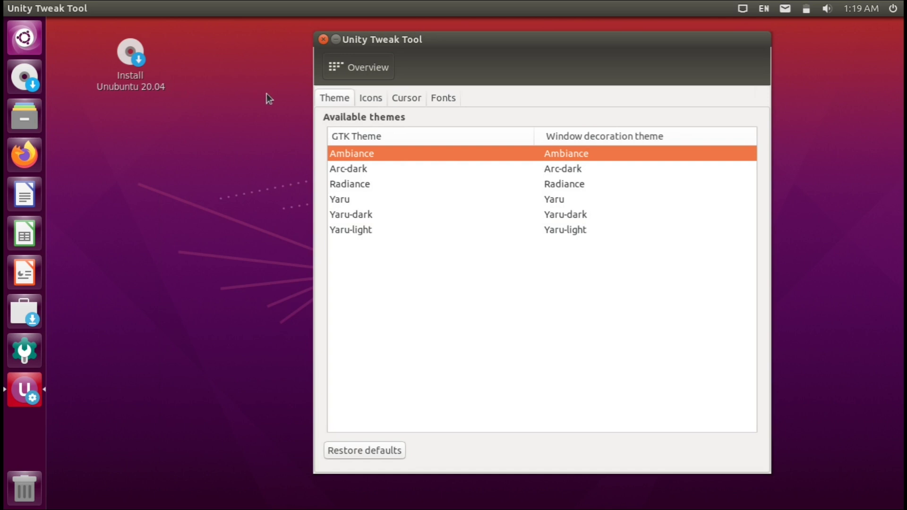
{"action": "left_click", "coordinate": [361, 99]}
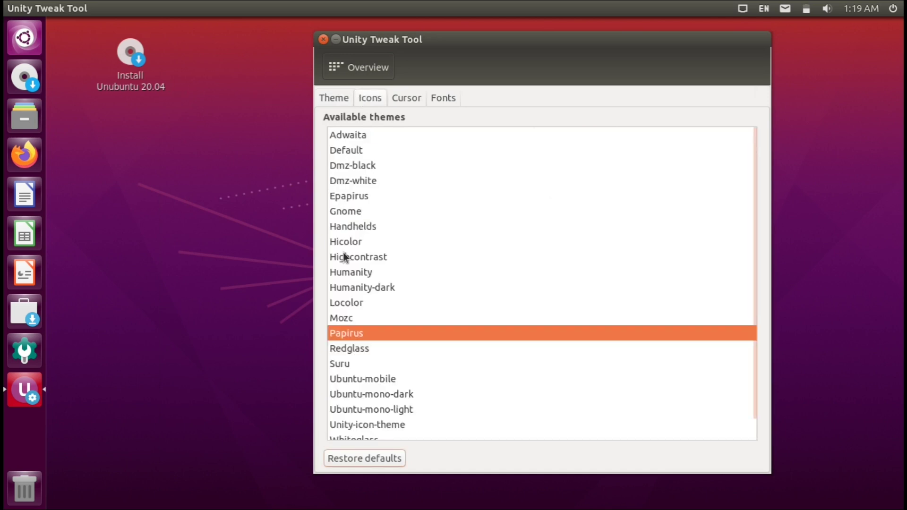
{"action": "left_click", "coordinate": [353, 151]}
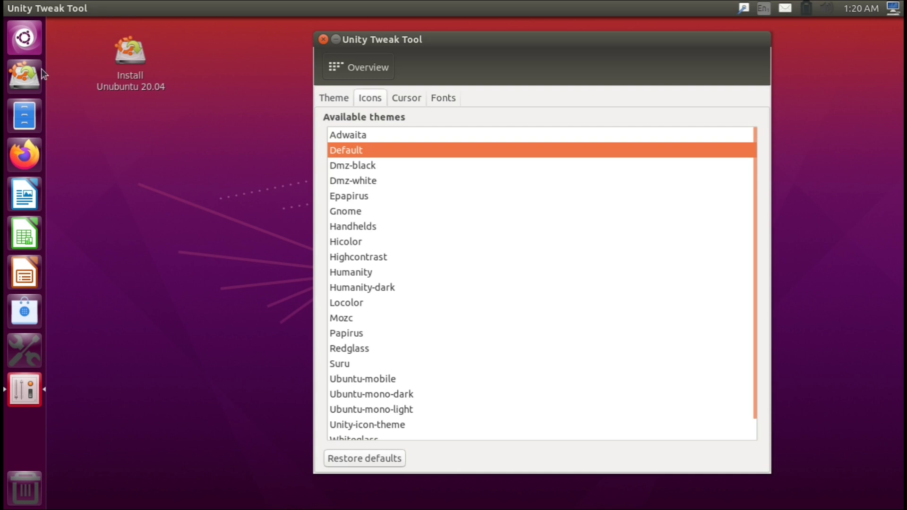
{"action": "left_click", "coordinate": [392, 139]}
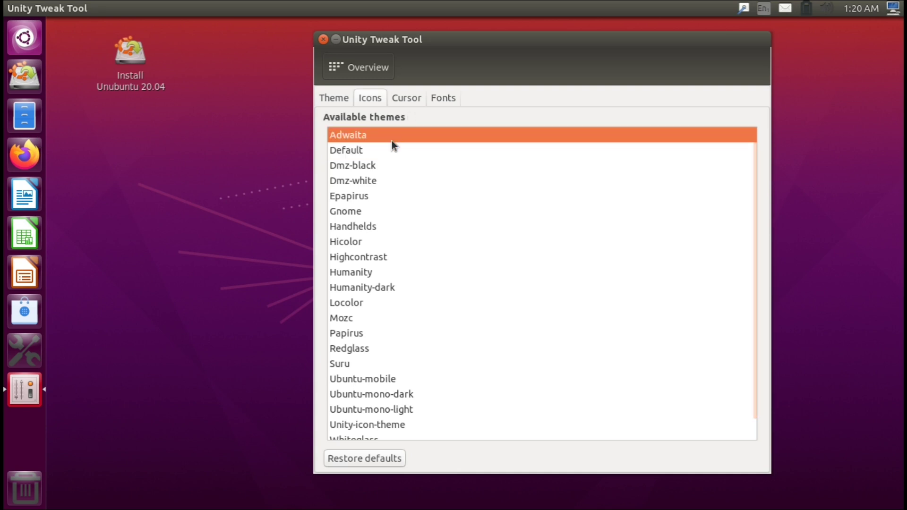
{"action": "left_click", "coordinate": [390, 147]}
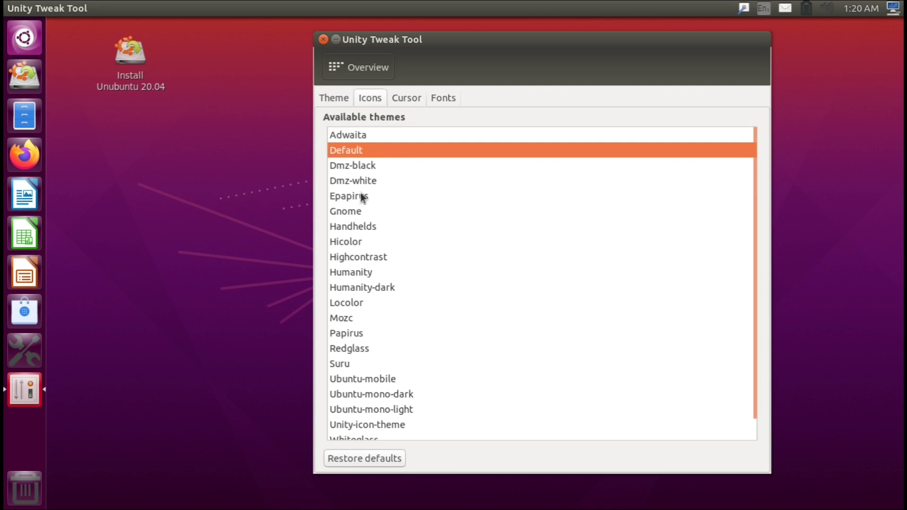
{"action": "left_click", "coordinate": [396, 197]}
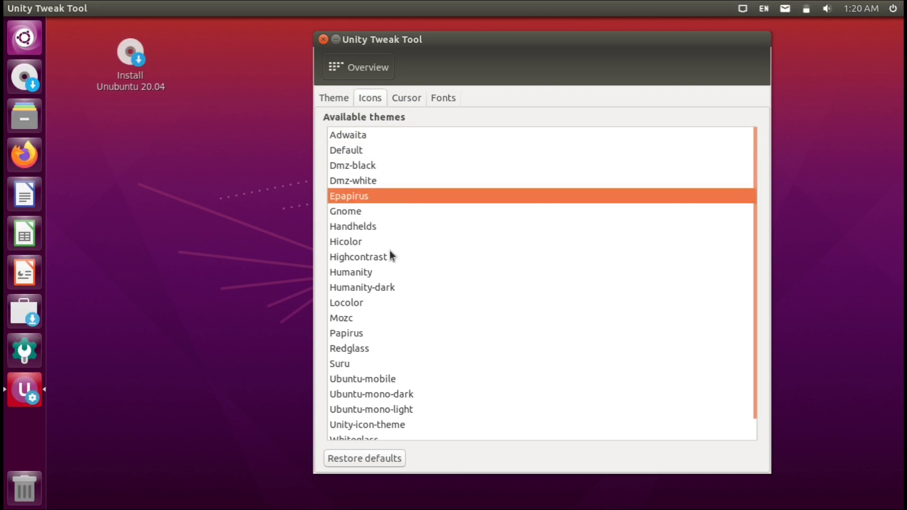
{"action": "left_click", "coordinate": [397, 379]}
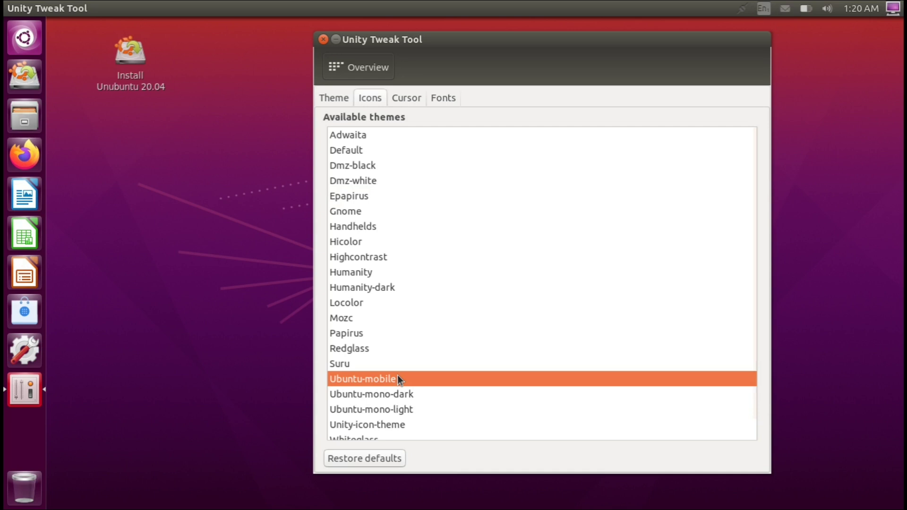
{"action": "key", "text": "Down"}
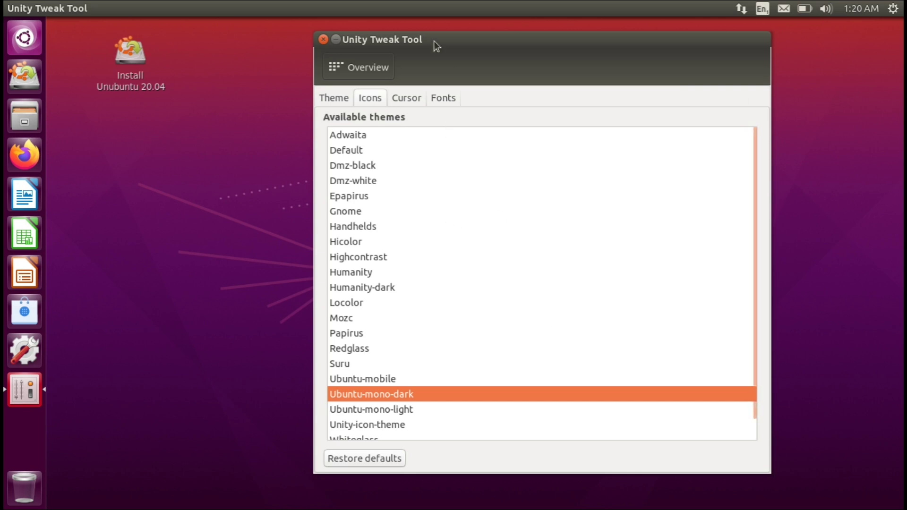
{"action": "left_click_drag", "start_coordinate": [434, 41], "coordinate": [349, 40]}
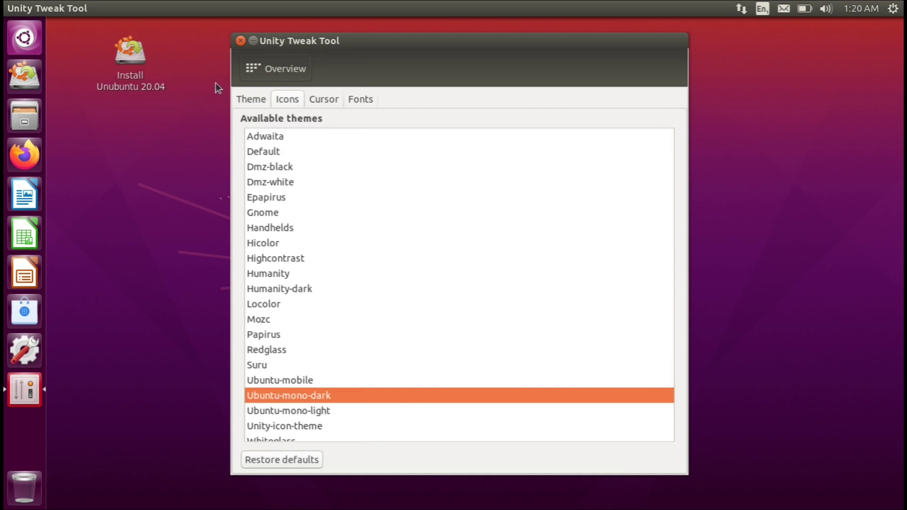
Set the cursor theme to Dmz-black, glance at Search settings, and return to Overview
{"action": "left_click", "coordinate": [323, 99]}
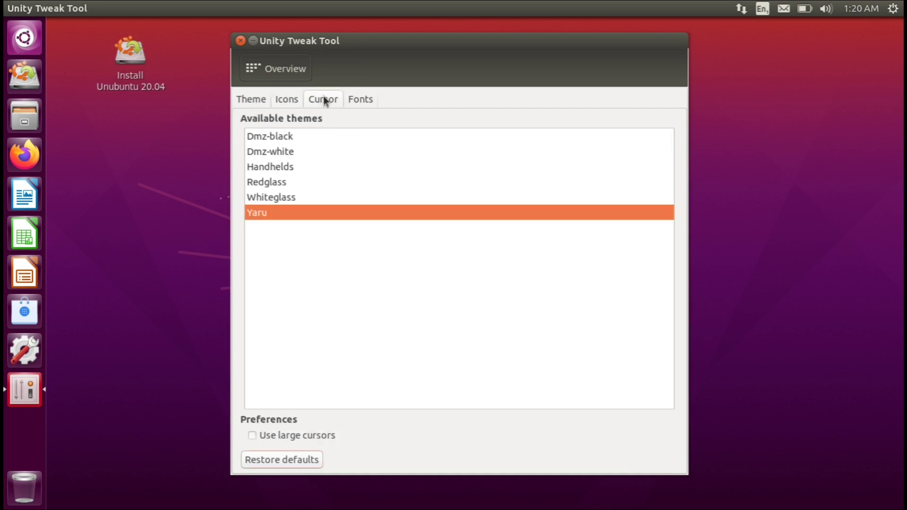
{"action": "left_click", "coordinate": [272, 137]}
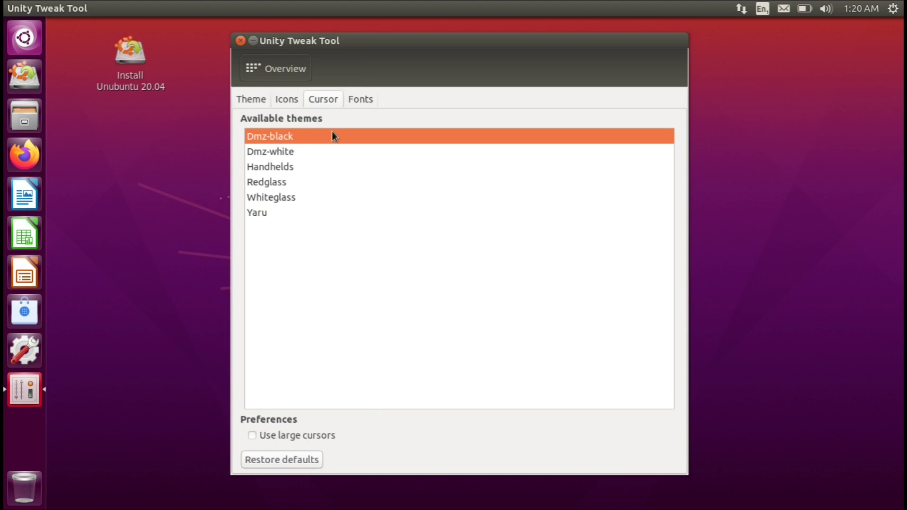
{"action": "left_click", "coordinate": [284, 71]}
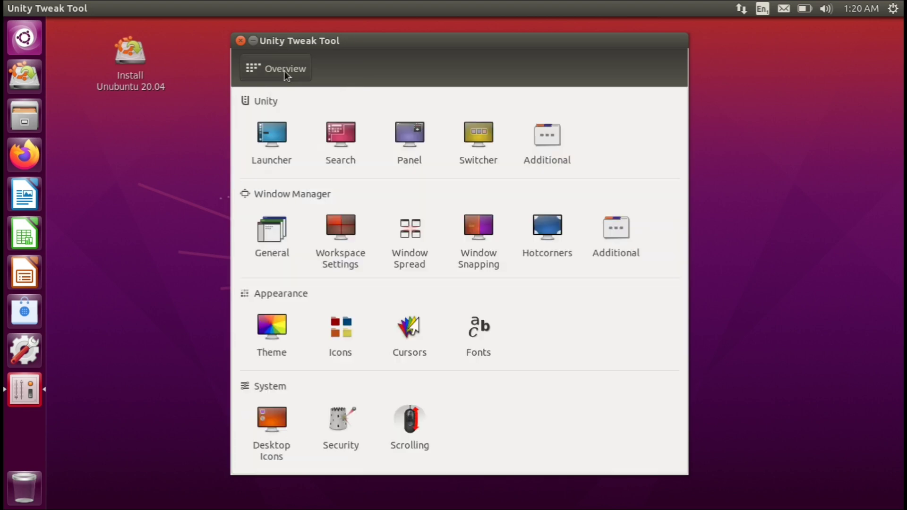
{"action": "left_click", "coordinate": [349, 146]}
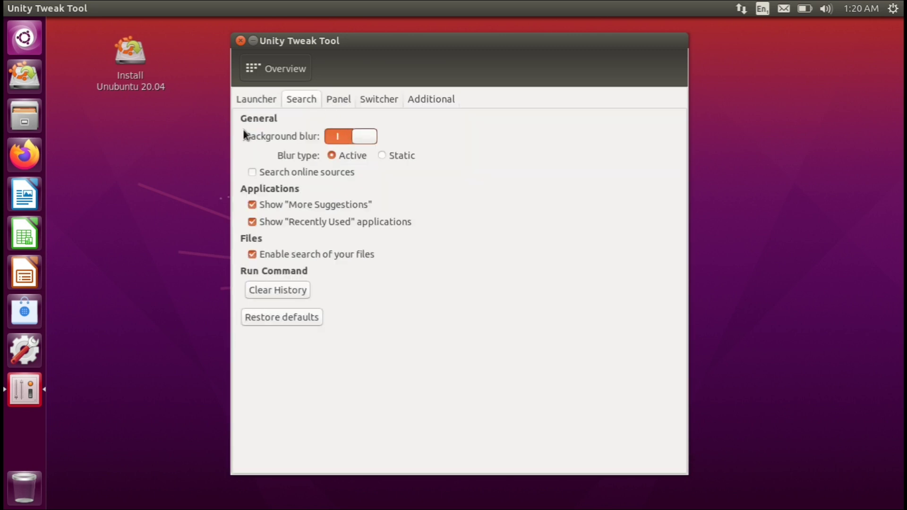
{"action": "left_click", "coordinate": [271, 67]}
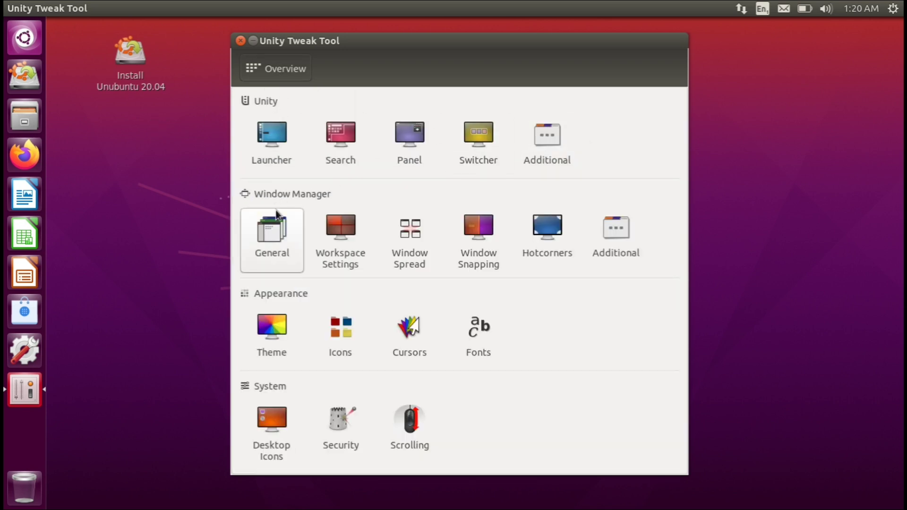
Browse the window manager, workspace and window spread settings, ending on window snapping
{"action": "left_click", "coordinate": [273, 237]}
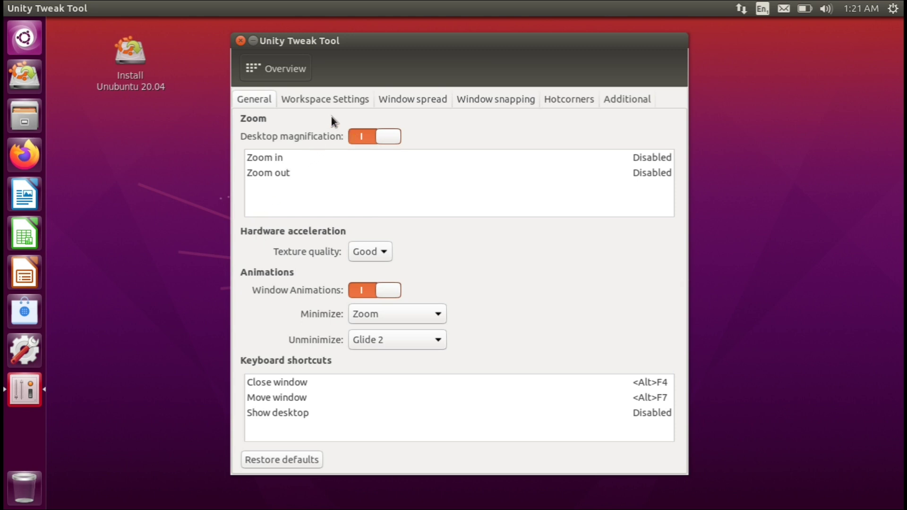
{"action": "left_click", "coordinate": [342, 101]}
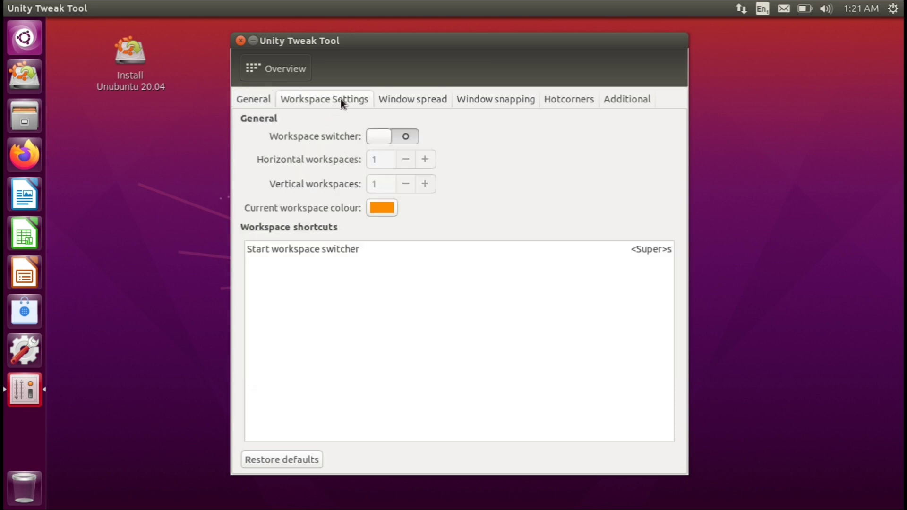
{"action": "left_click", "coordinate": [392, 98]}
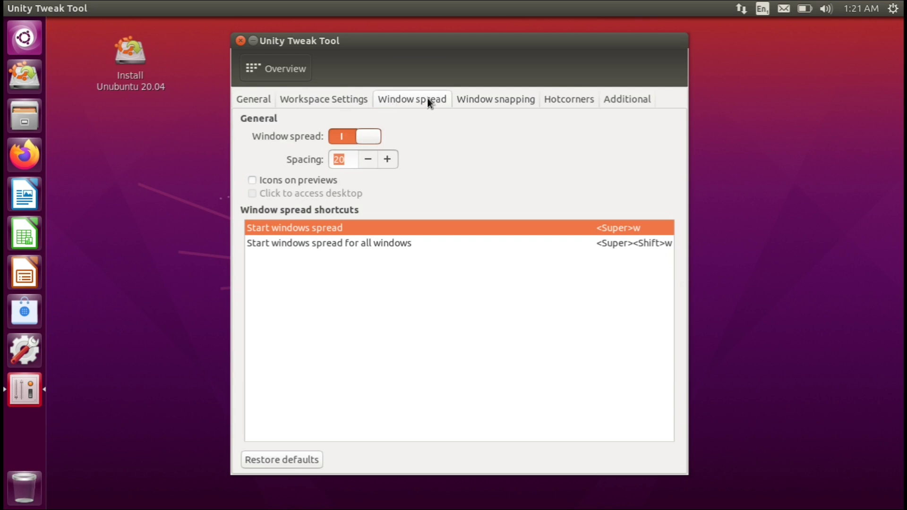
{"action": "left_click", "coordinate": [483, 103]}
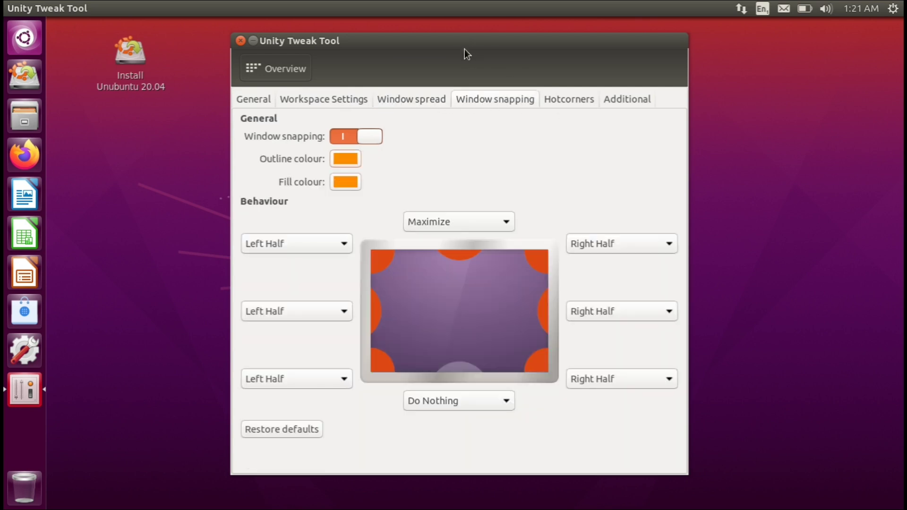
Move Tweak Tool to the right, open Files on Home, and snap it to the right half
{"action": "left_click_drag", "start_coordinate": [464, 49], "coordinate": [905, 78]}
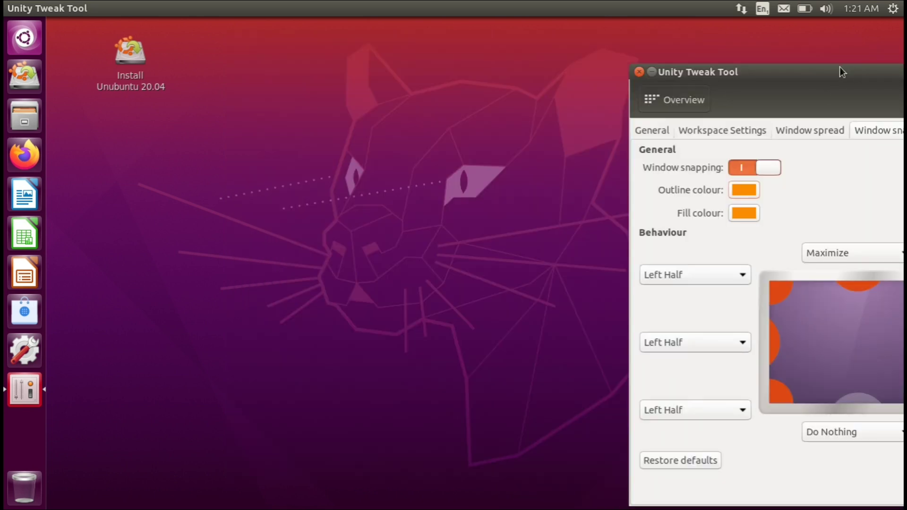
{"action": "left_click_drag", "start_coordinate": [818, 71], "coordinate": [496, 33]}
{"action": "left_click", "coordinate": [21, 116]}
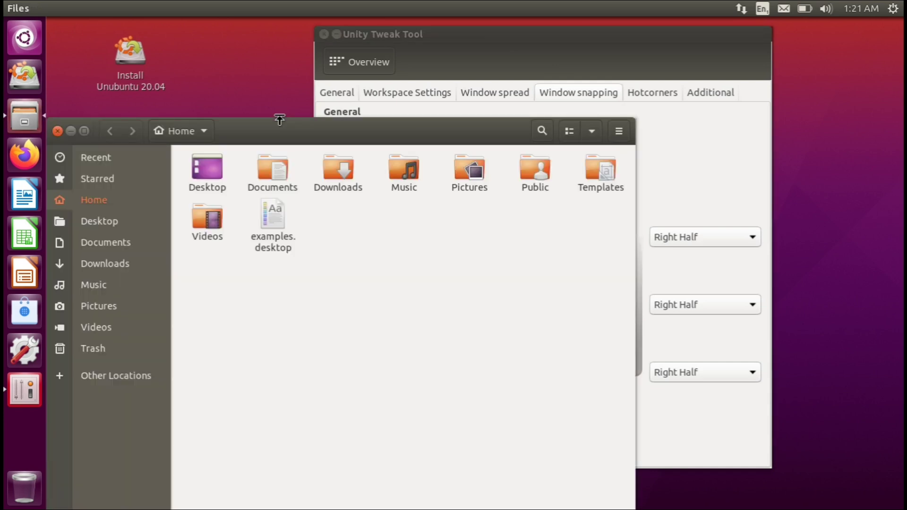
{"action": "left_click_drag", "start_coordinate": [279, 119], "coordinate": [904, 134]}
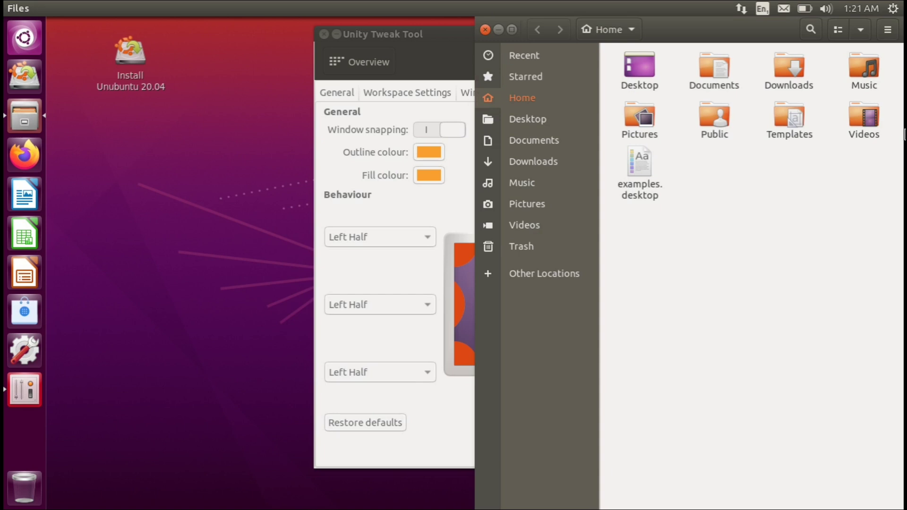
Show and then close the Super keyboard shortcuts overview
{"action": "key", "text": "super"}
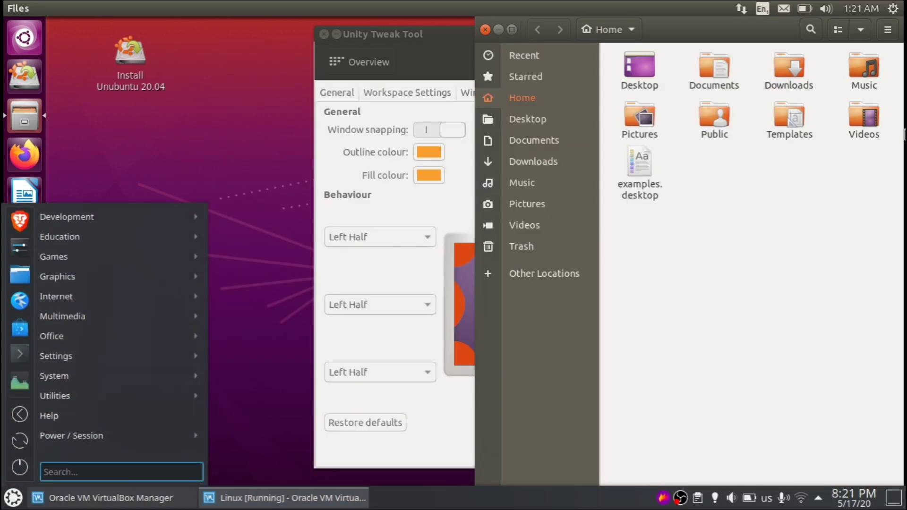
{"action": "left_click", "coordinate": [708, 224]}
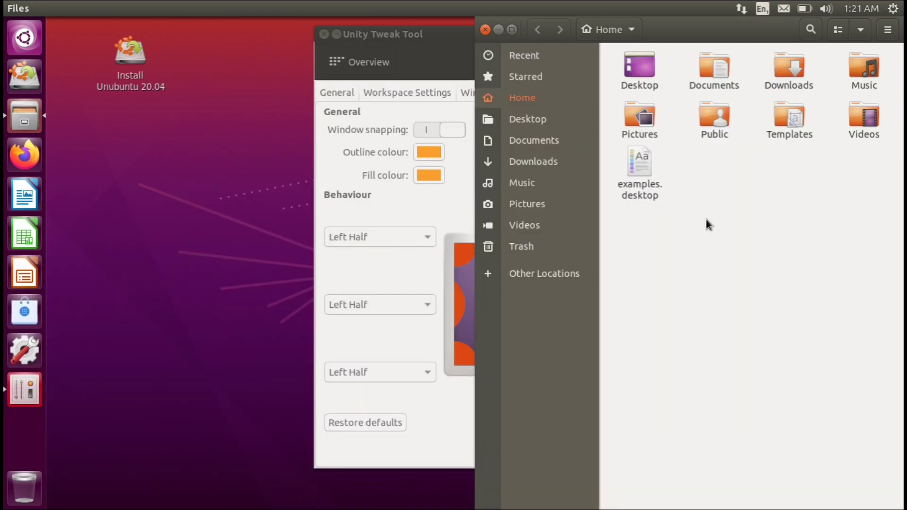
{"action": "key", "text": "super"}
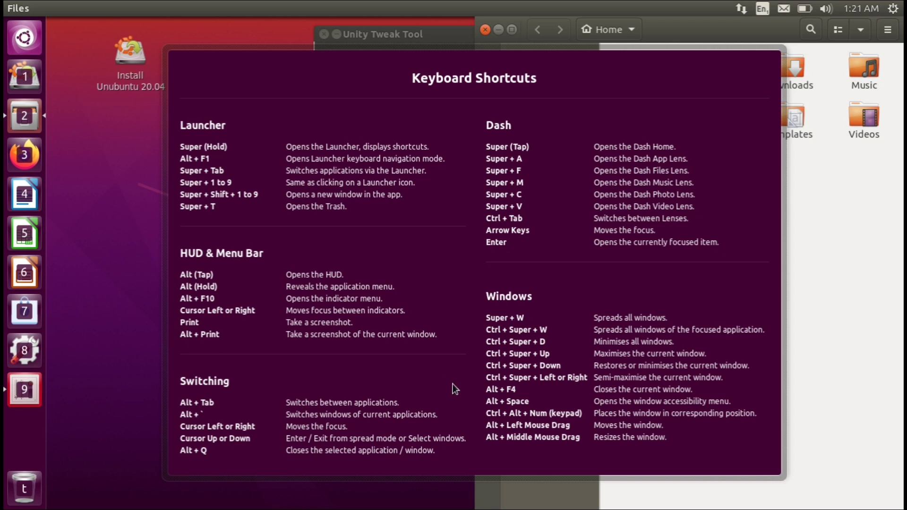
{"action": "key", "text": "super"}
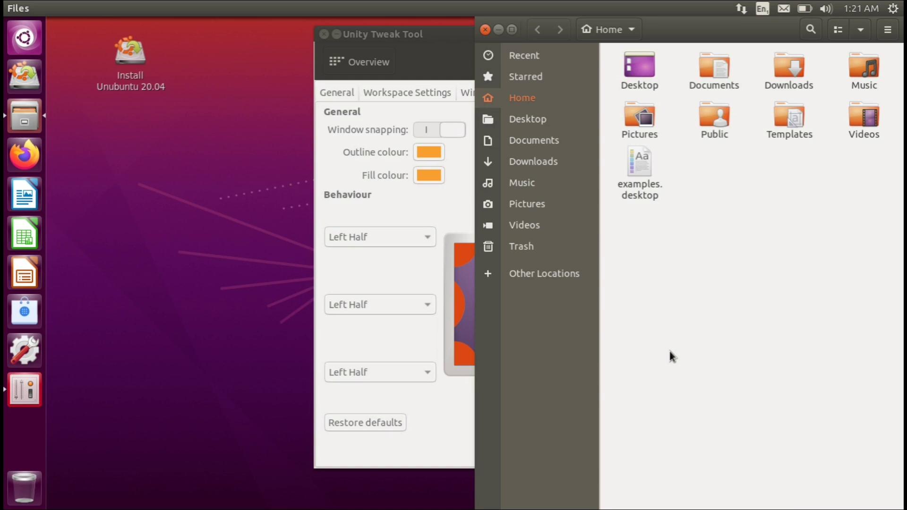
{"action": "key", "text": "Right"}
{"action": "key", "text": "Right"}
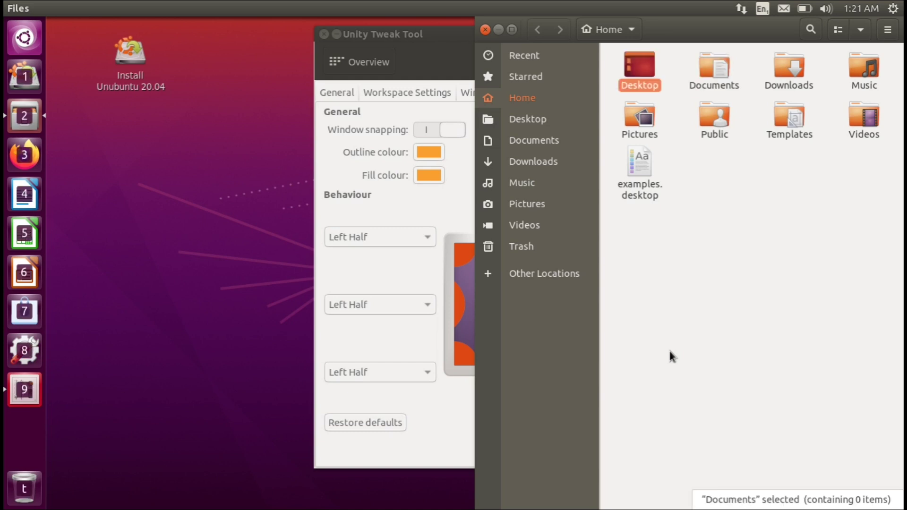
Snap Files to the left half, then restore it to a normal-size window
{"action": "left_click_drag", "start_coordinate": [635, 23], "coordinate": [49, 76]}
{"action": "left_click_drag", "start_coordinate": [134, 22], "coordinate": [243, 29]}
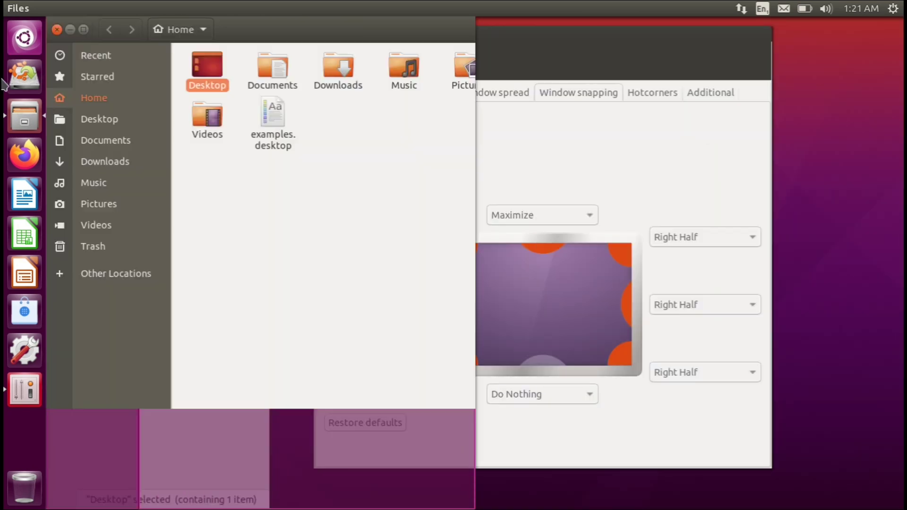
{"action": "double_click", "coordinate": [245, 28]}
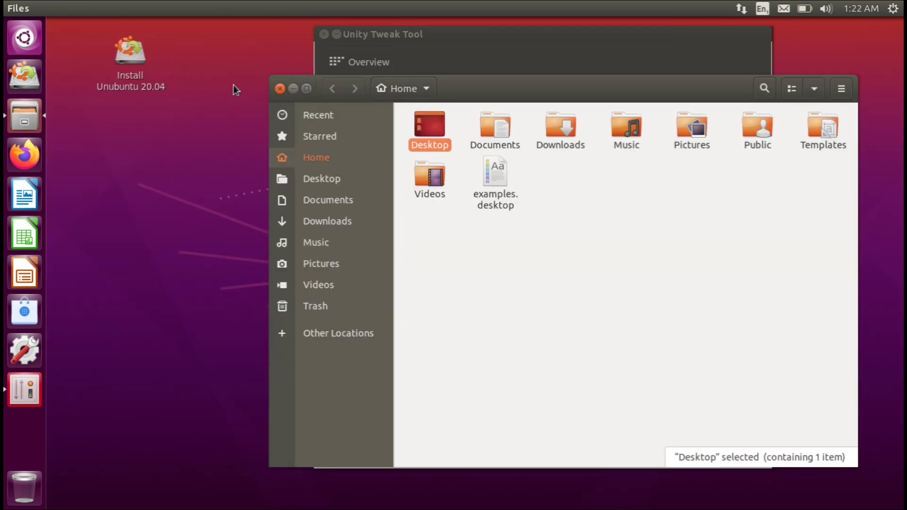
Close Files and turn on the Home, Network, Trash and Devices desktop icons
{"action": "left_click", "coordinate": [280, 89]}
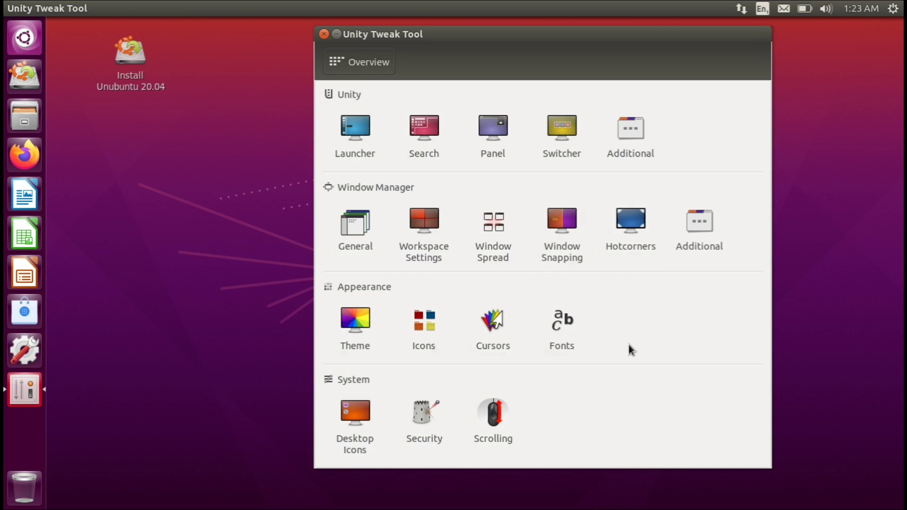
{"action": "left_click", "coordinate": [341, 431]}
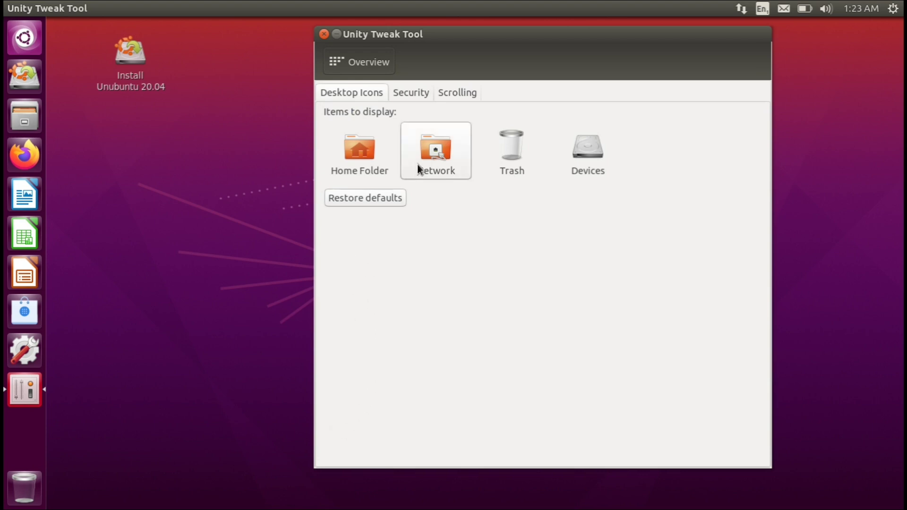
{"action": "left_click", "coordinate": [342, 159]}
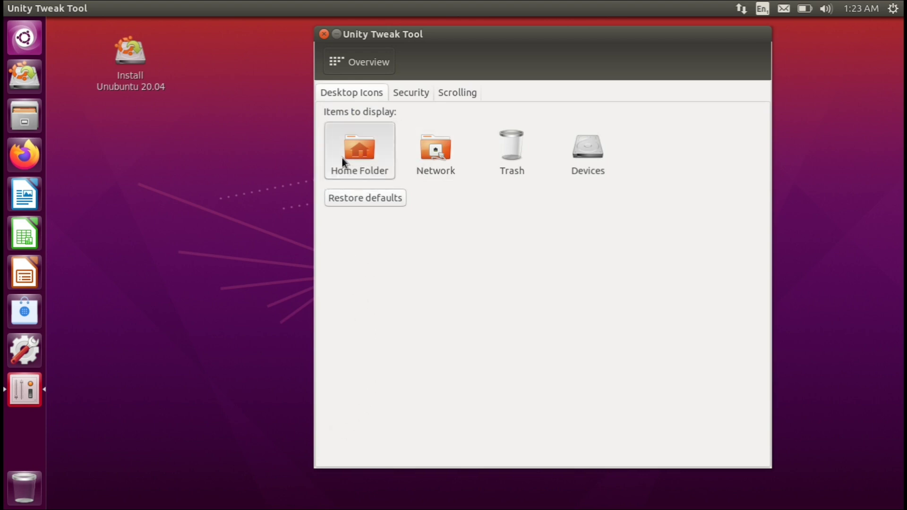
{"action": "left_click", "coordinate": [414, 154]}
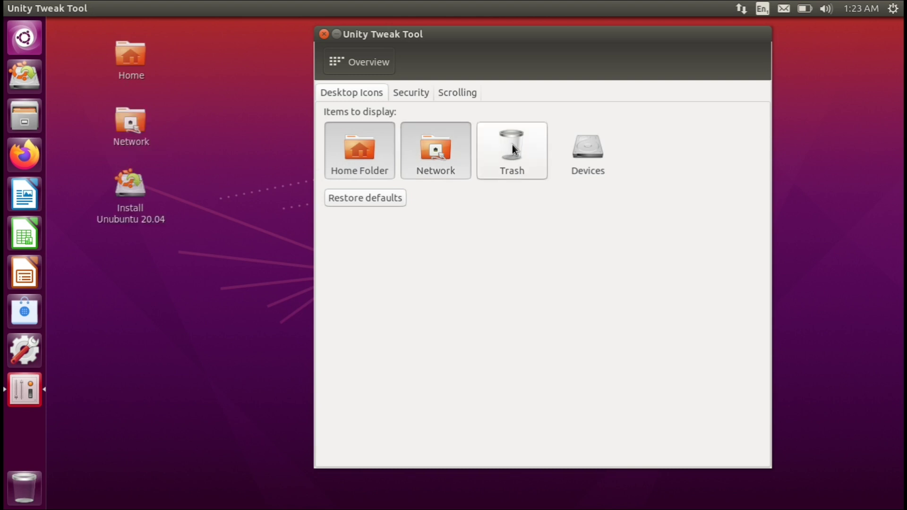
{"action": "left_click", "coordinate": [512, 144]}
{"action": "left_click", "coordinate": [583, 152]}
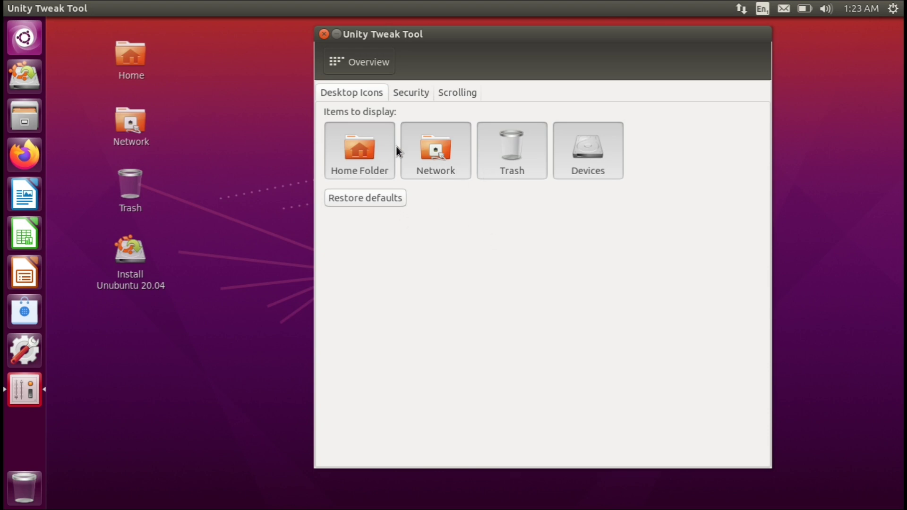
Hide the Trash, Home, Network and Devices desktop icons again and view the Security settings
{"action": "left_click", "coordinate": [494, 146]}
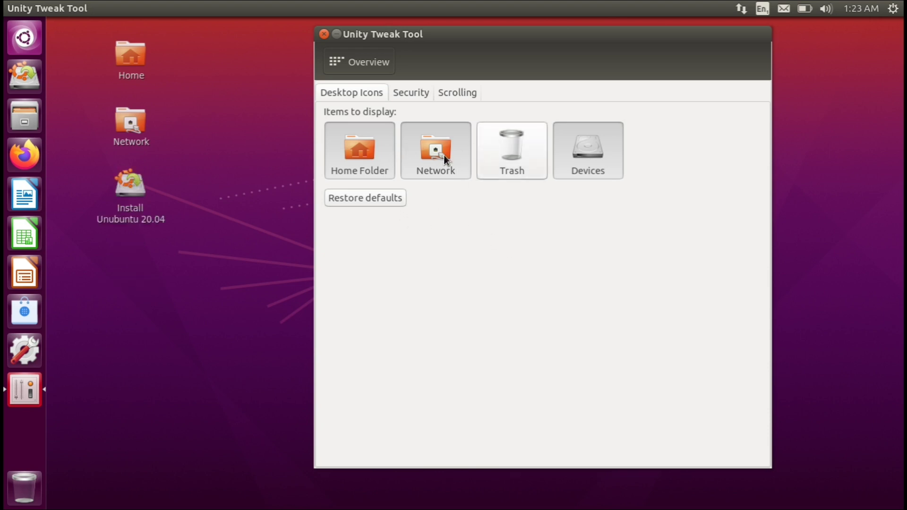
{"action": "left_click", "coordinate": [390, 158]}
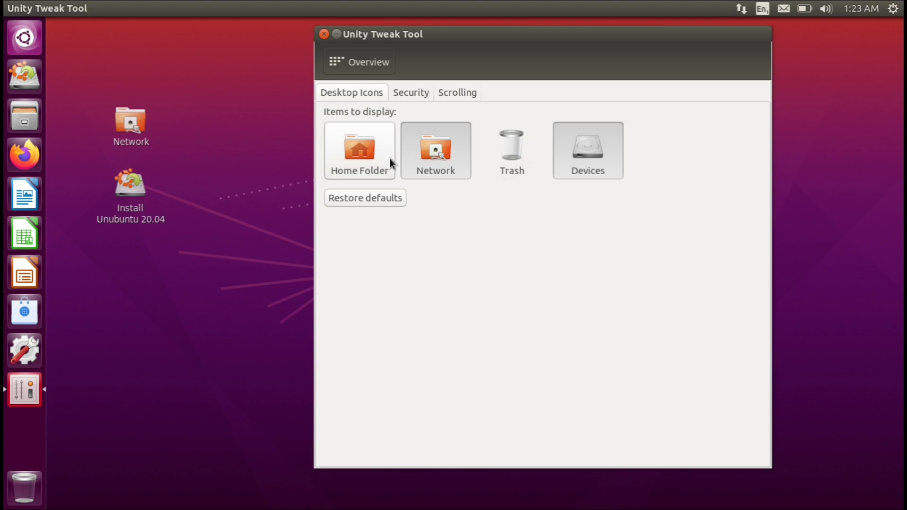
{"action": "left_click", "coordinate": [441, 169]}
{"action": "left_click", "coordinate": [588, 156]}
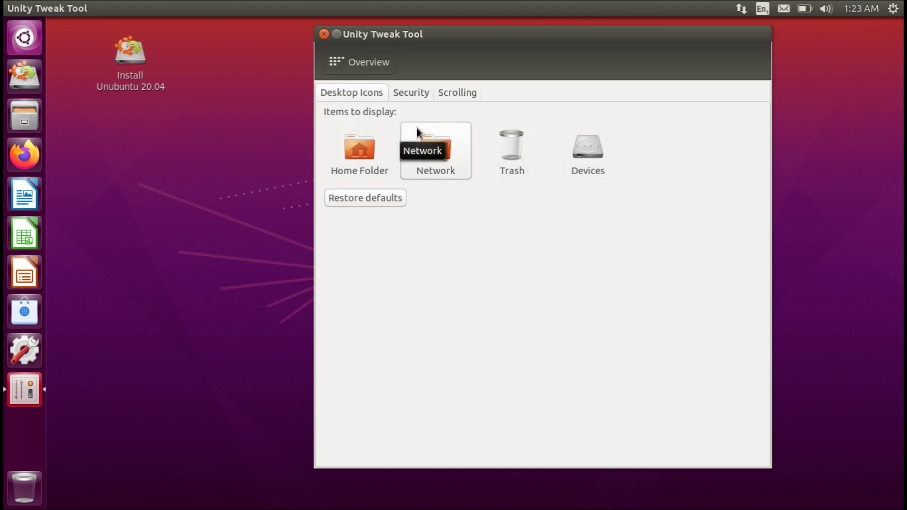
{"action": "left_click", "coordinate": [416, 96]}
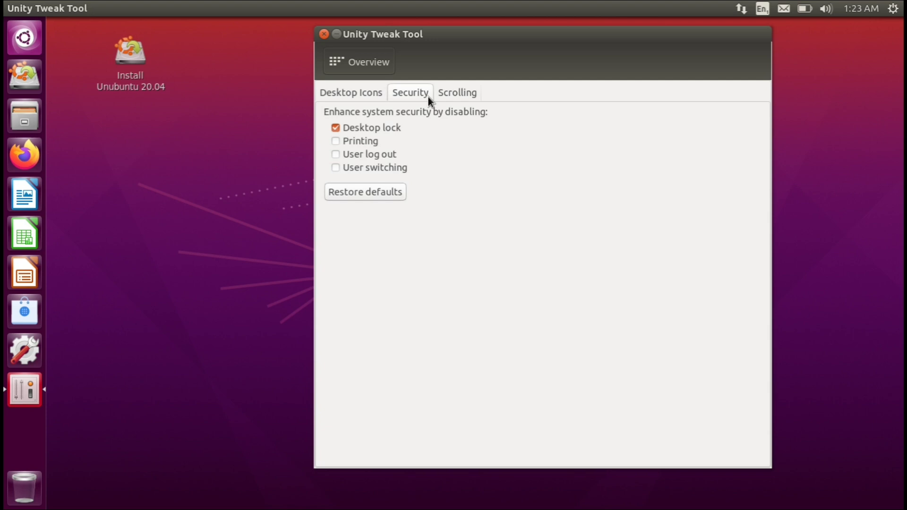
Show the Scrolling settings with scrollbar behaviour left at Default, then dismiss the desktop menu
{"action": "left_click", "coordinate": [470, 96]}
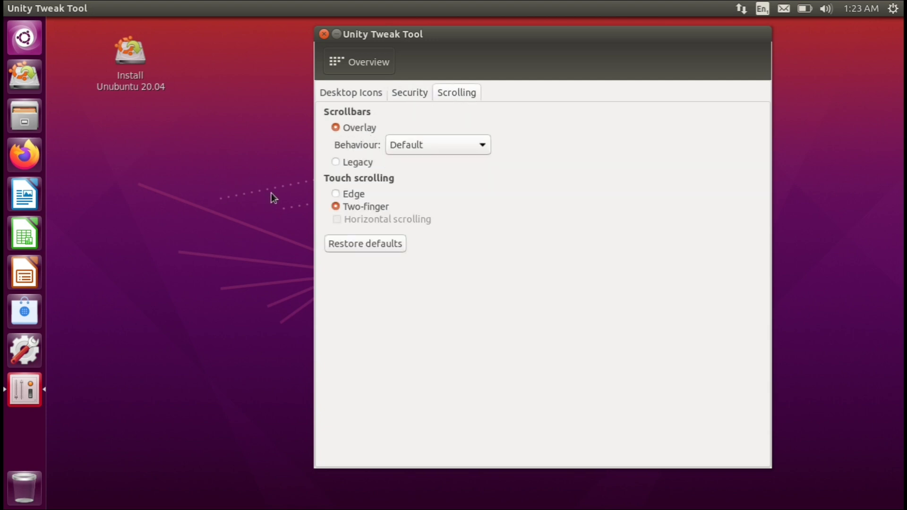
{"action": "left_click", "coordinate": [437, 146]}
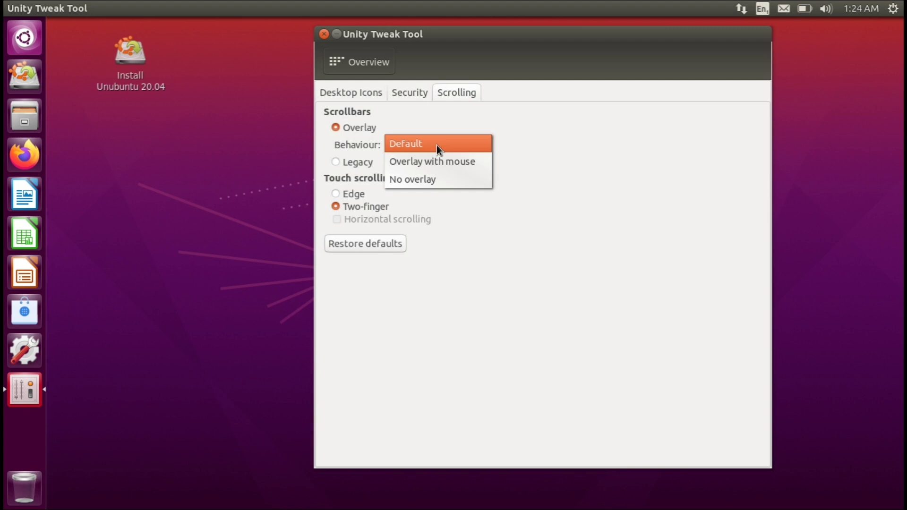
{"action": "left_click", "coordinate": [542, 144]}
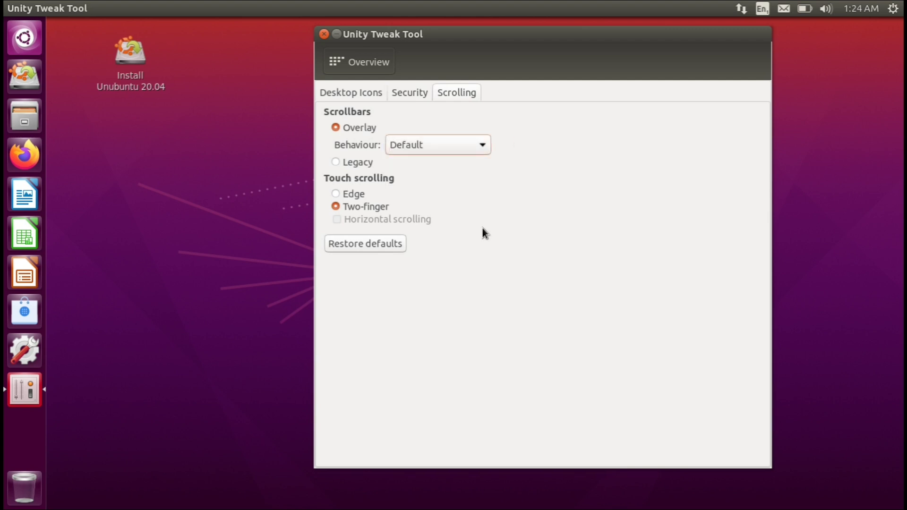
{"action": "left_click_drag", "start_coordinate": [416, 34], "coordinate": [376, 47]}
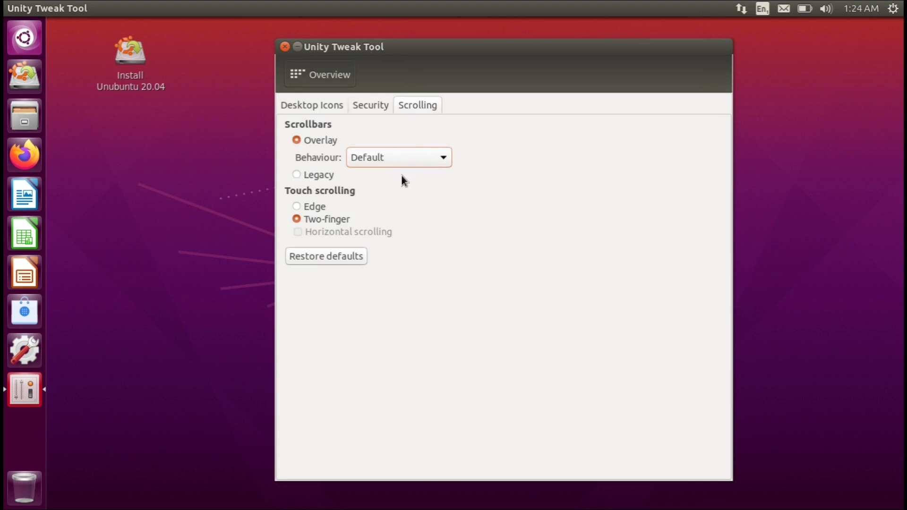
{"action": "right_click", "coordinate": [170, 143]}
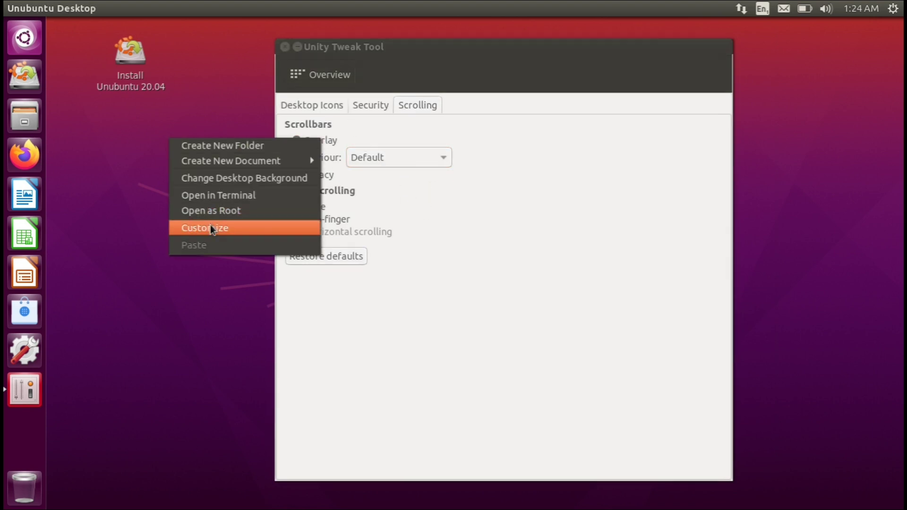
{"action": "left_click", "coordinate": [134, 146]}
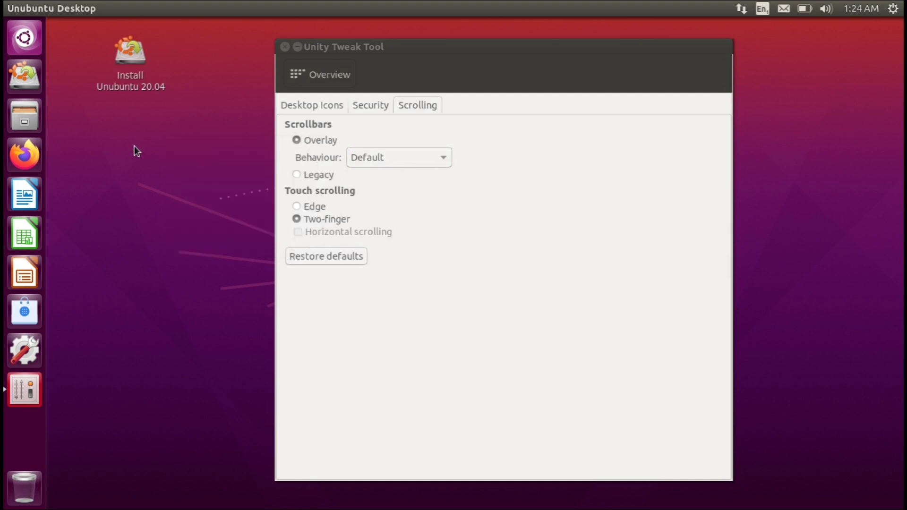
{"action": "left_click", "coordinate": [27, 44]}
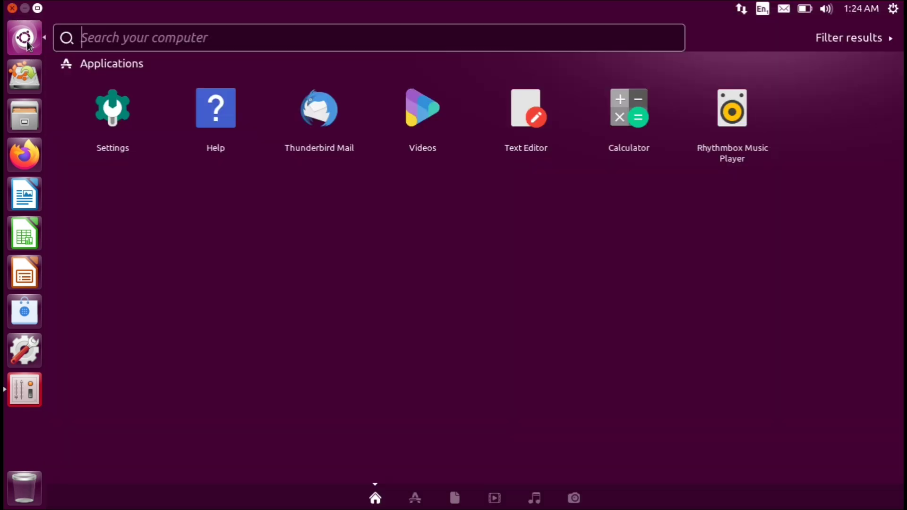
{"action": "type", "text": "settin"}
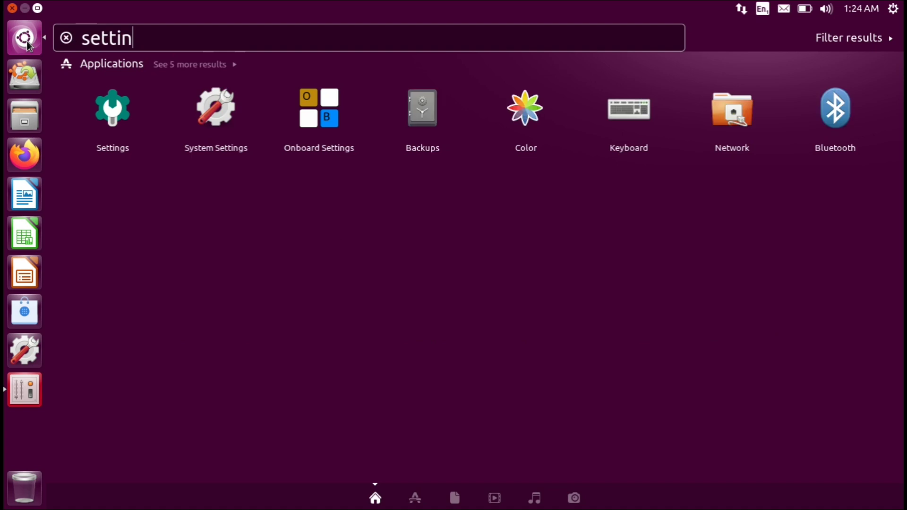
{"action": "left_click", "coordinate": [102, 105]}
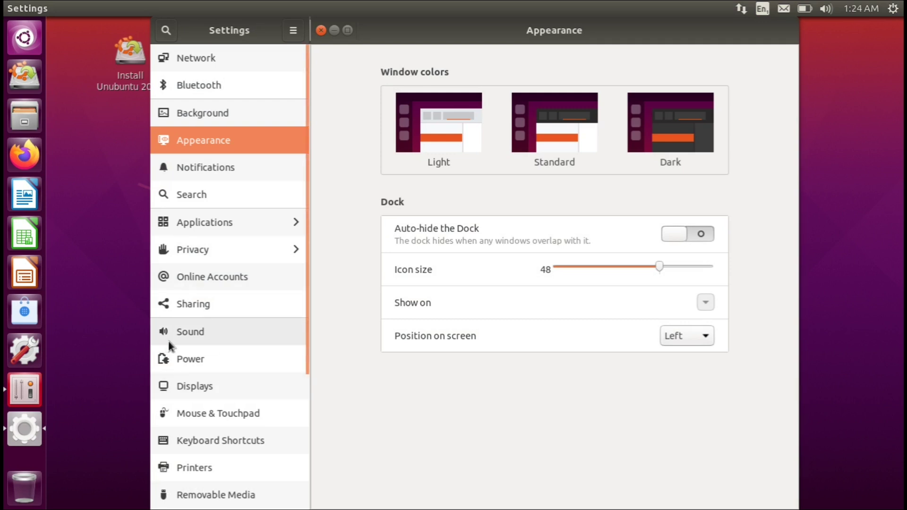
{"action": "left_click", "coordinate": [240, 414]}
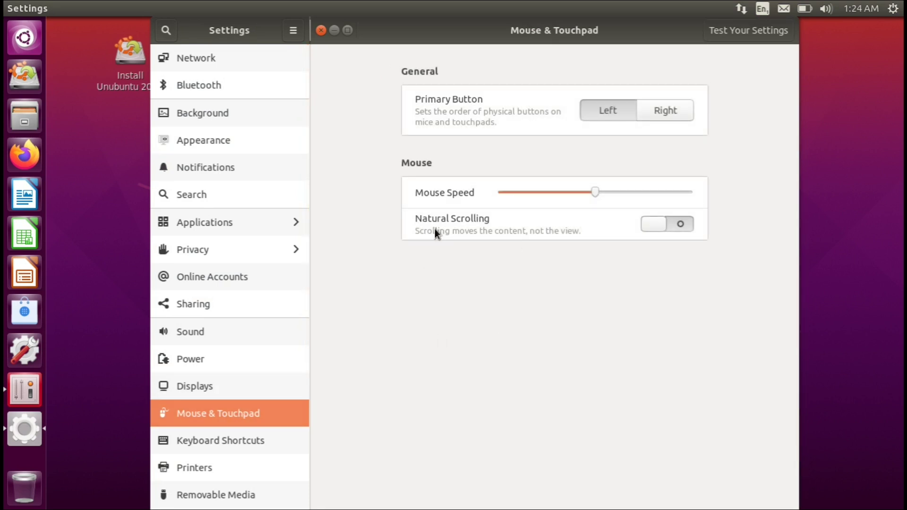
{"action": "left_click", "coordinate": [656, 225]}
{"action": "left_click", "coordinate": [673, 225]}
{"action": "left_click_drag", "start_coordinate": [414, 32], "coordinate": [378, 43]}
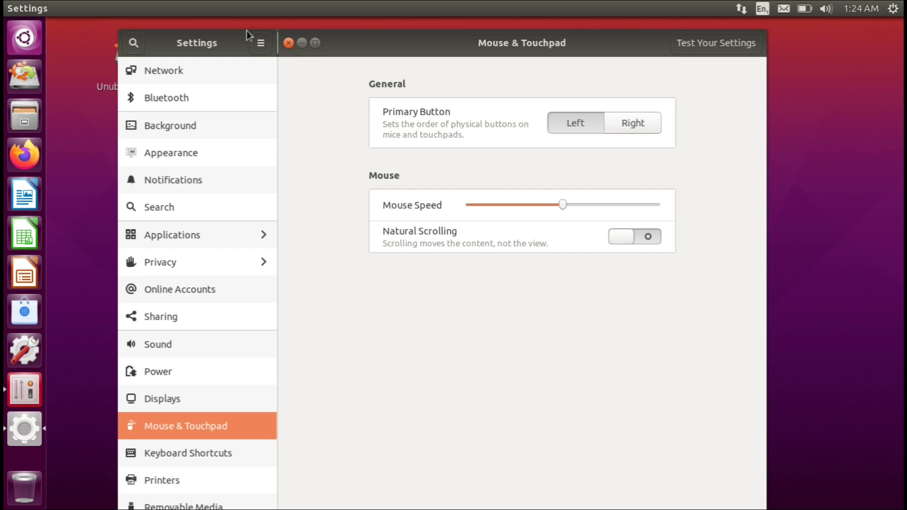
Close Settings, return Tweak Tool to Overview, and launch Ubuntu Software via a Dash 'global menu' search
{"action": "left_click", "coordinate": [288, 43]}
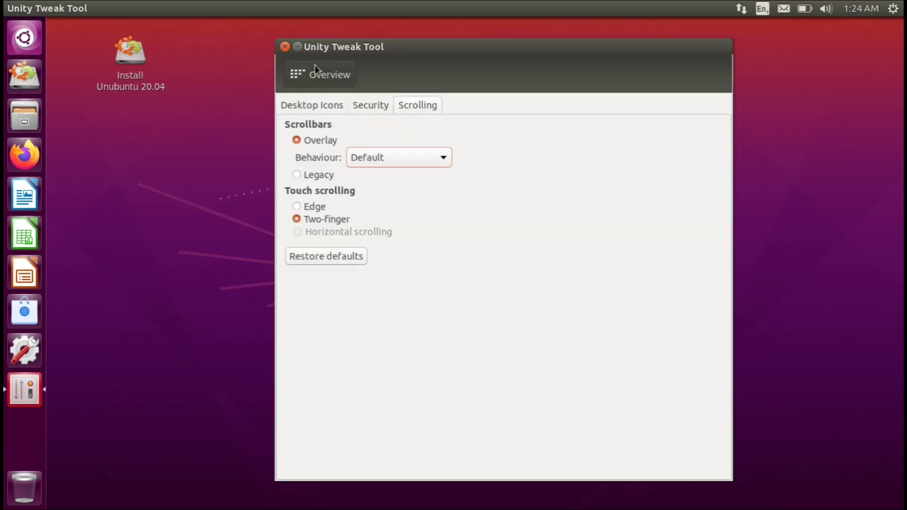
{"action": "left_click_drag", "start_coordinate": [315, 65], "coordinate": [272, 57]}
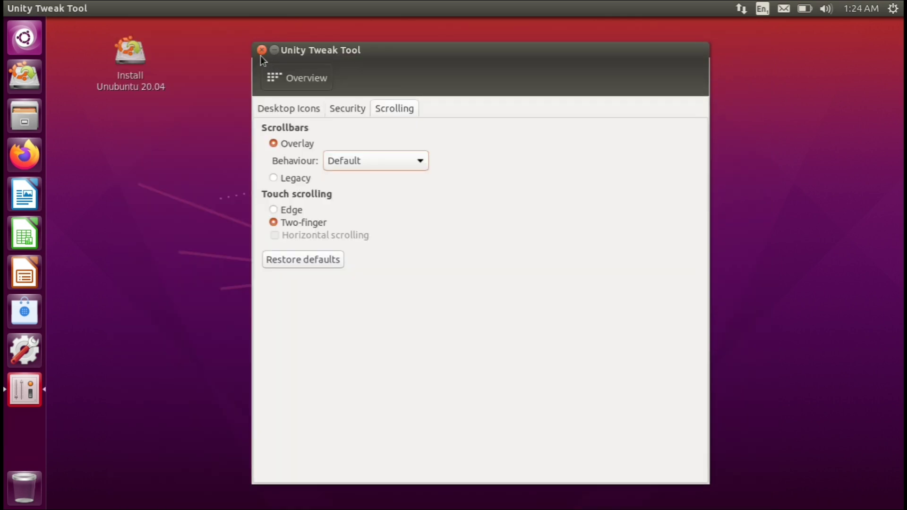
{"action": "left_click", "coordinate": [277, 87]}
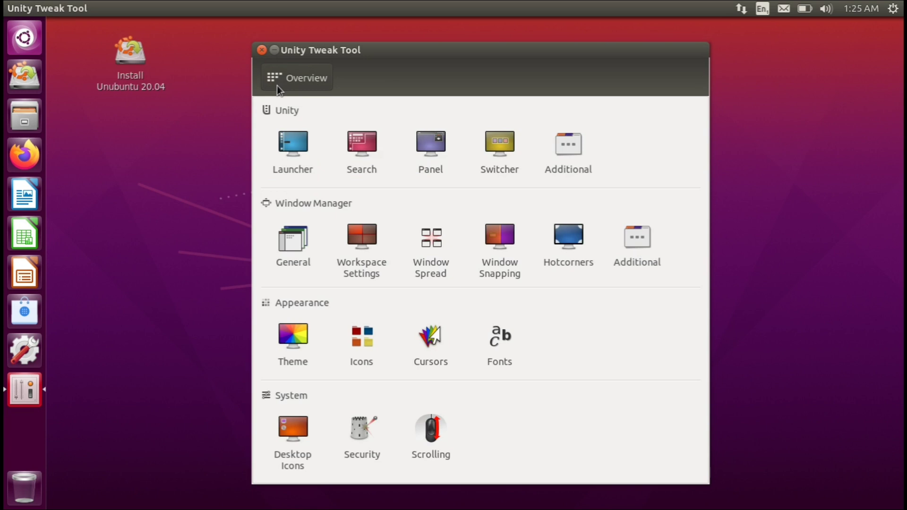
{"action": "left_click", "coordinate": [34, 38]}
{"action": "type", "text": "global menu"}
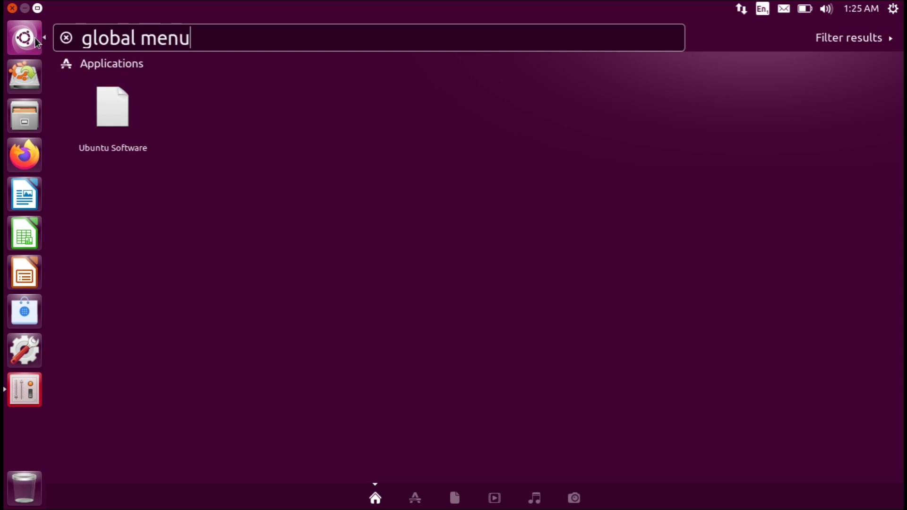
{"action": "key", "text": "Return"}
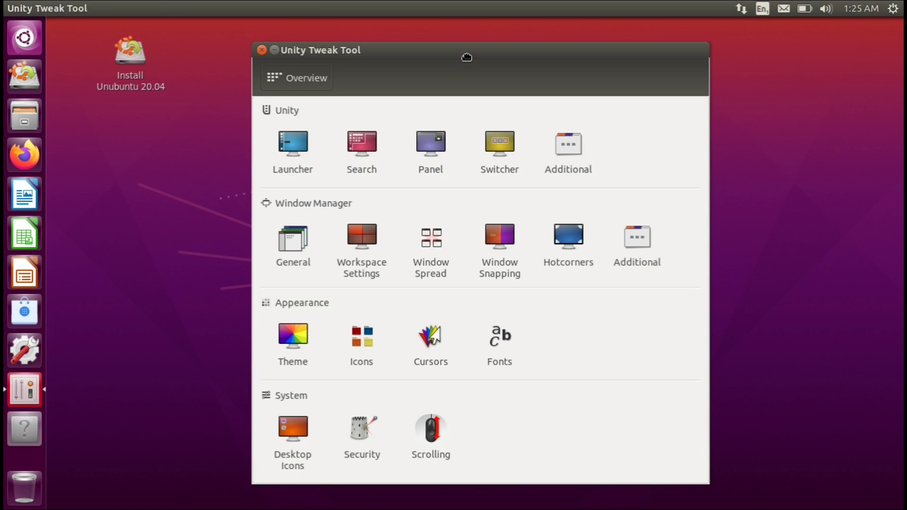
{"action": "left_click_drag", "start_coordinate": [467, 56], "coordinate": [457, 50]}
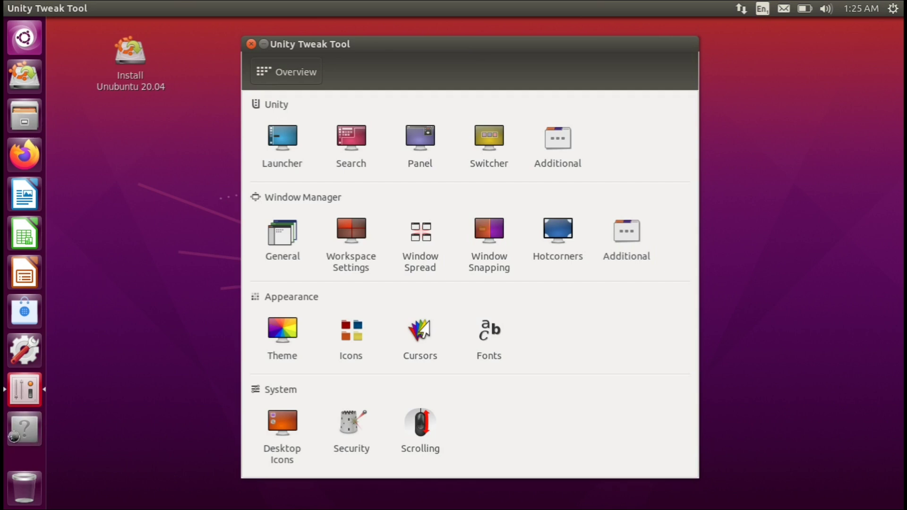
Launch Calculator from a Dash 'calc' search, then close Calculator and Ubuntu Software
{"action": "key", "text": "super"}
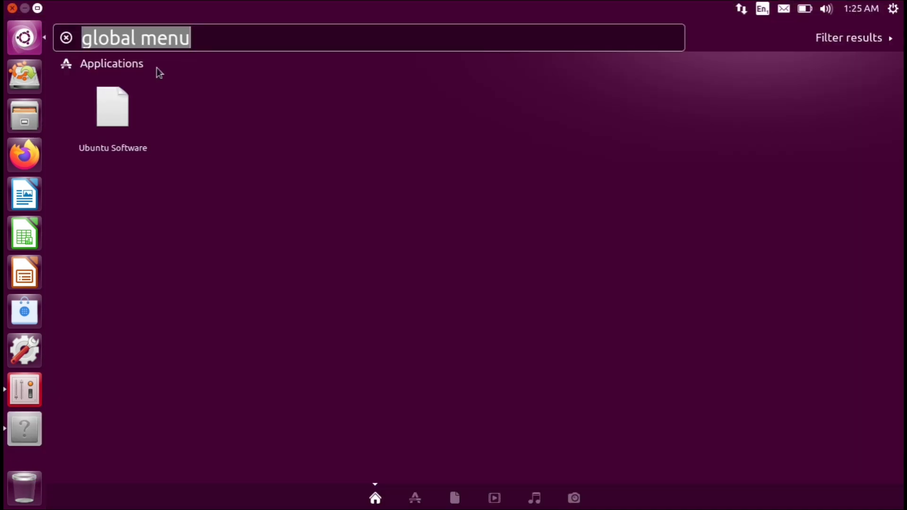
{"action": "type", "text": "calc"}
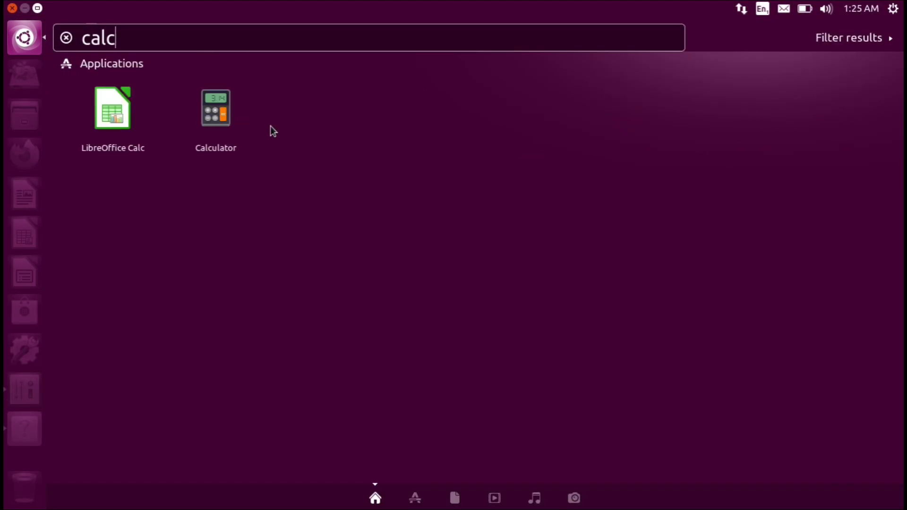
{"action": "key", "text": "Right"}
{"action": "key", "text": "Return"}
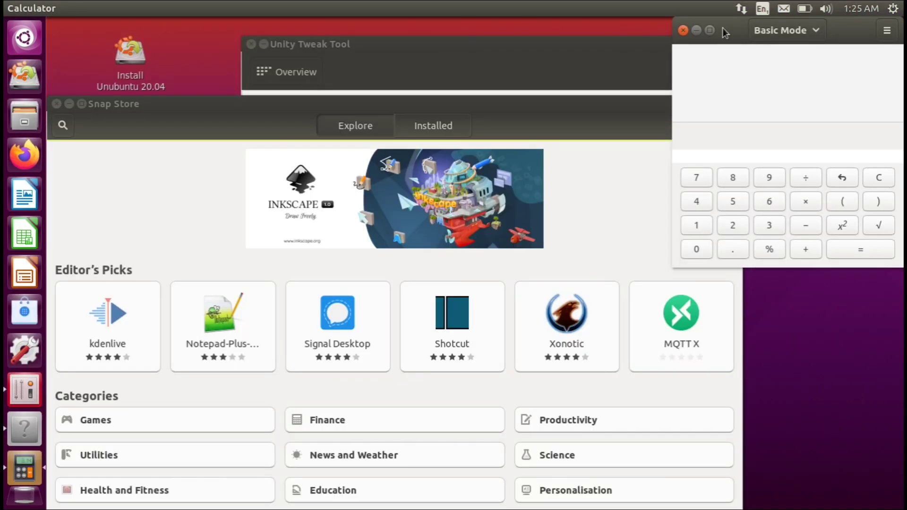
{"action": "left_click_drag", "start_coordinate": [727, 31], "coordinate": [563, 99]}
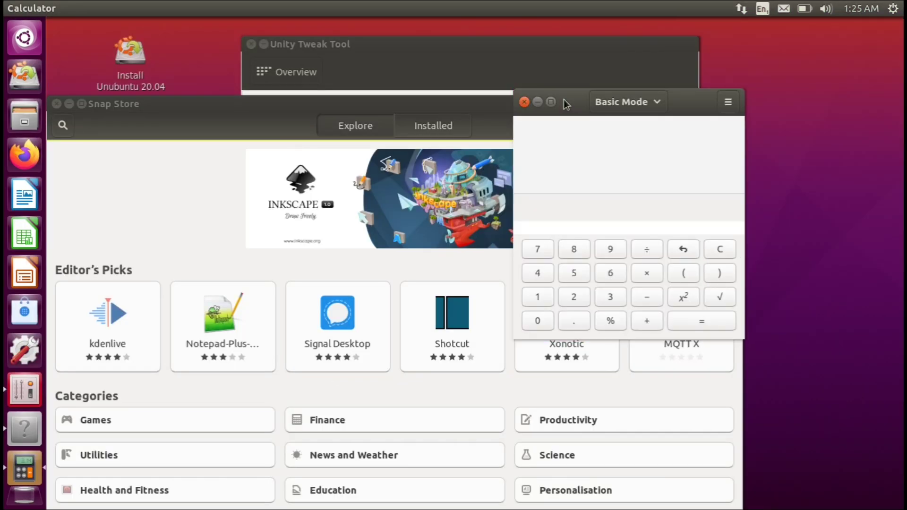
{"action": "left_click", "coordinate": [524, 102]}
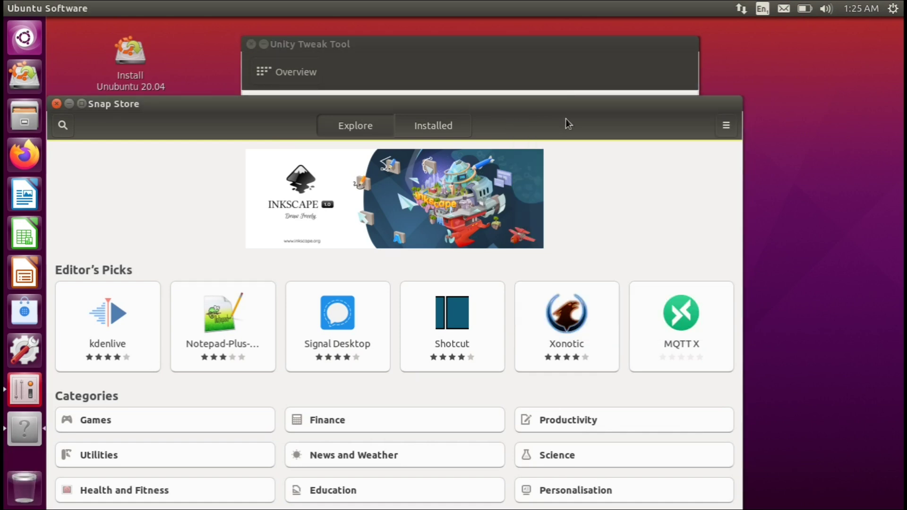
{"action": "left_click_drag", "start_coordinate": [603, 96], "coordinate": [472, 61]}
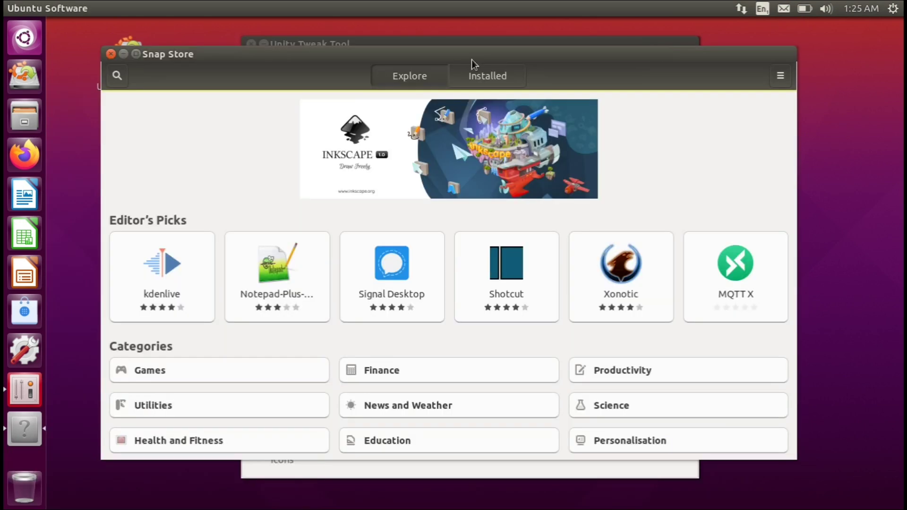
{"action": "left_click", "coordinate": [111, 55]}
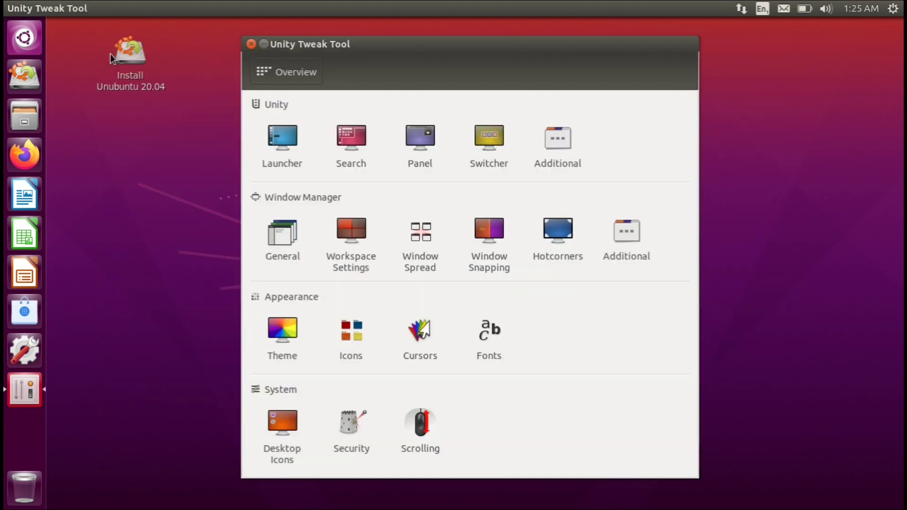
Open Files at Home maximised, briefly start Firefox, close Files, and launch LibreOffice Writer
{"action": "left_click", "coordinate": [27, 110]}
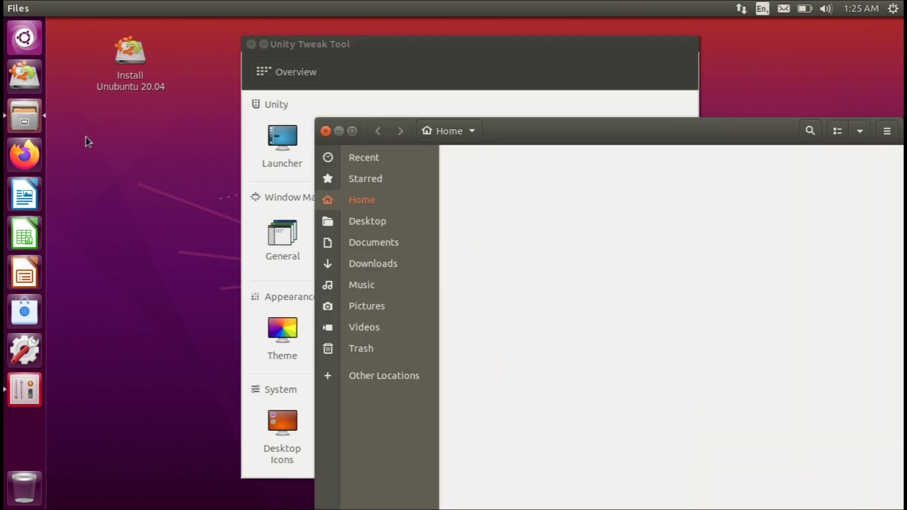
{"action": "left_click_drag", "start_coordinate": [472, 112], "coordinate": [330, 6]}
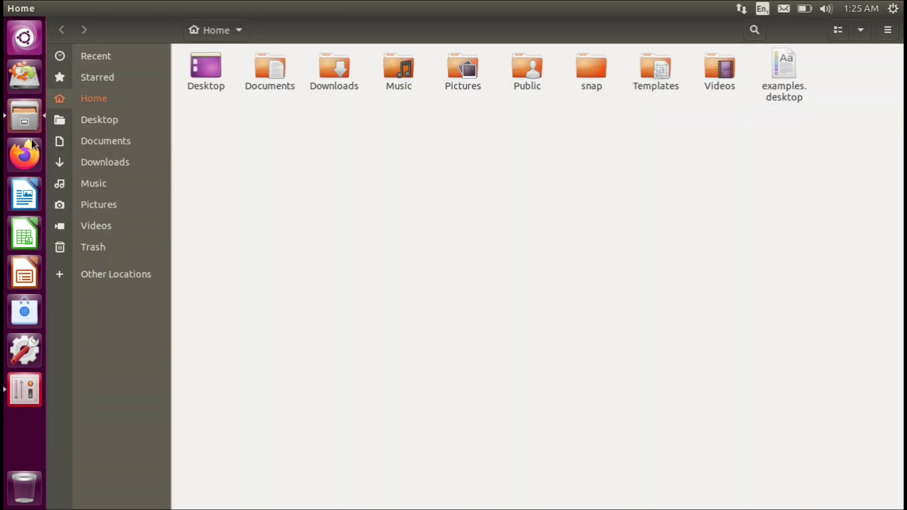
{"action": "left_click", "coordinate": [20, 152]}
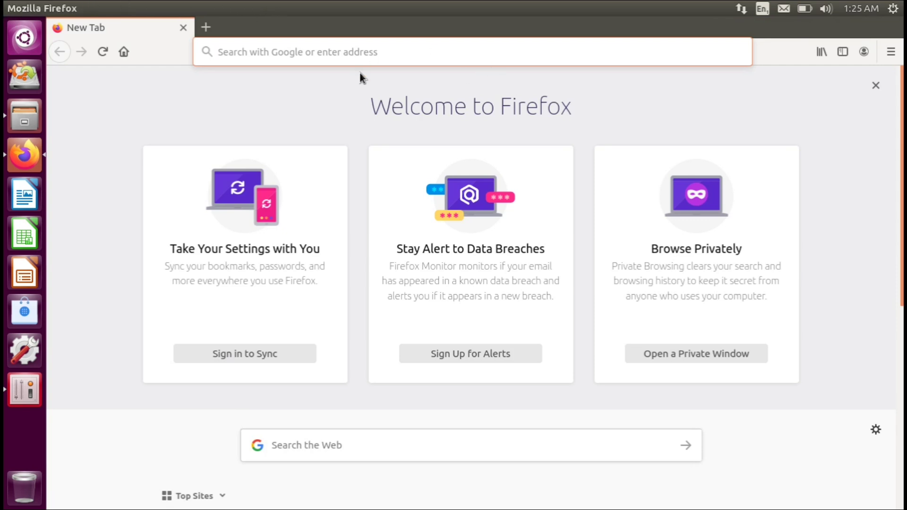
{"action": "left_click", "coordinate": [26, 158]}
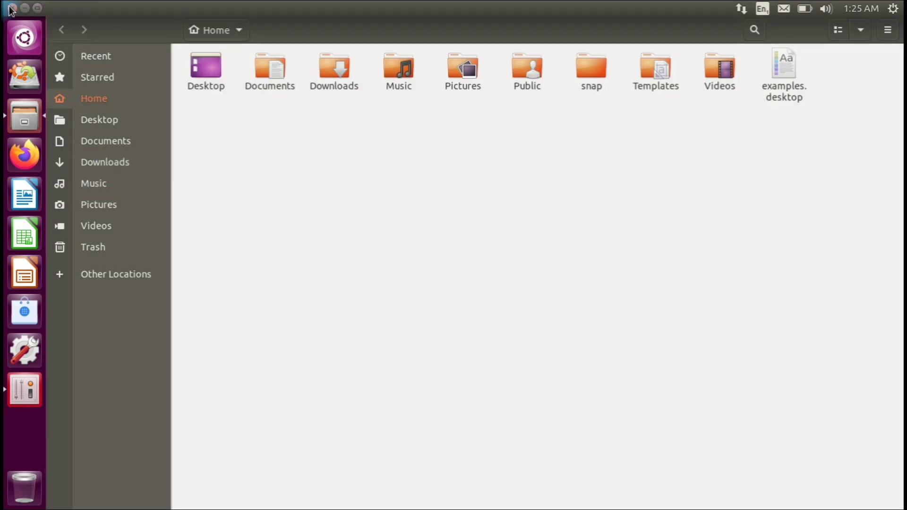
{"action": "left_click", "coordinate": [11, 8]}
{"action": "left_click", "coordinate": [21, 198]}
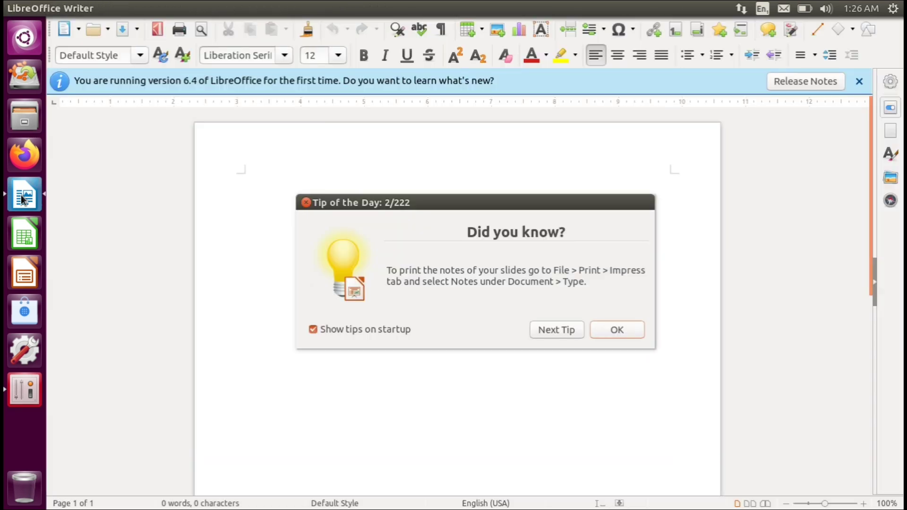
Disable tips at startup, dismiss the Tip of the Day, and create a new blank text document
{"action": "left_click", "coordinate": [342, 332]}
{"action": "left_click", "coordinate": [625, 331]}
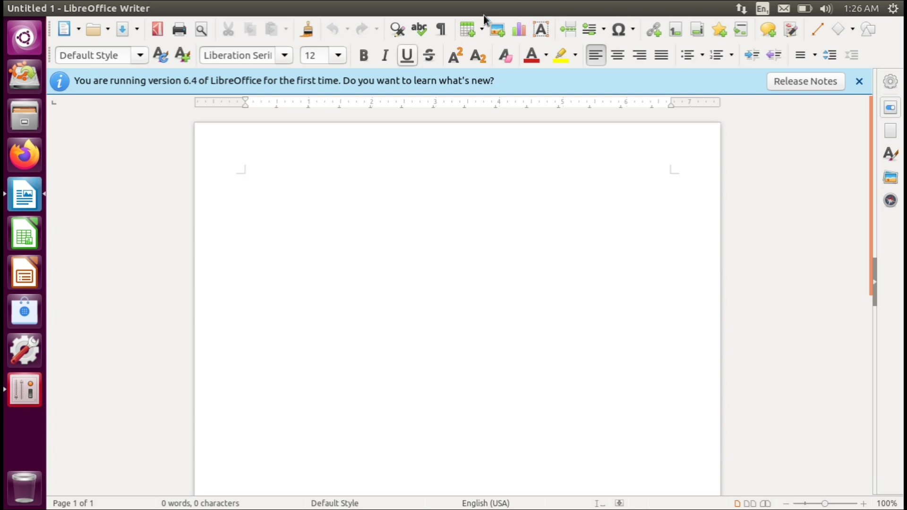
{"action": "mouse_move", "coordinate": [414, 6]}
{"action": "left_click", "coordinate": [67, 9]}
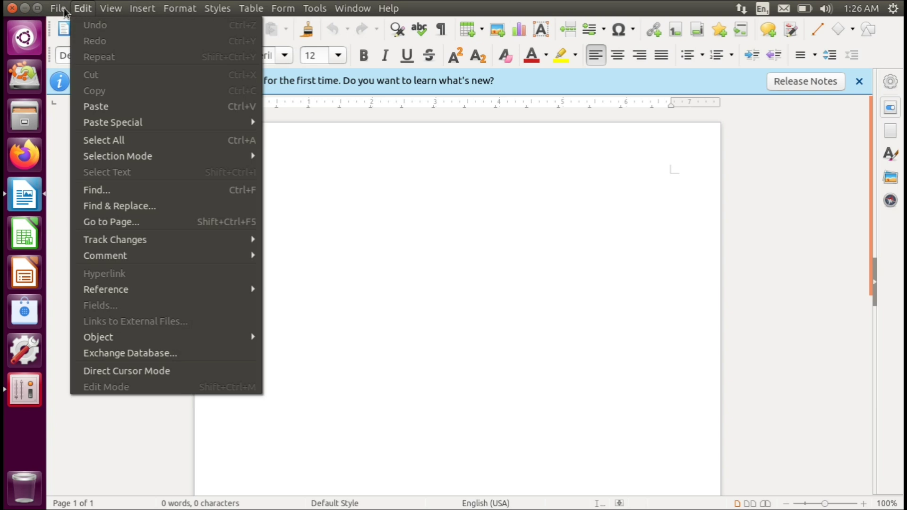
{"action": "mouse_move", "coordinate": [60, 11]}
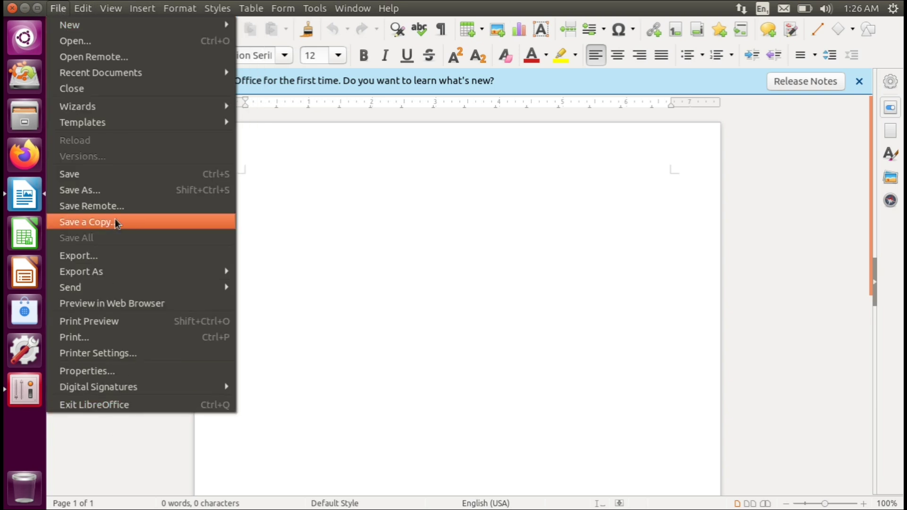
{"action": "mouse_move", "coordinate": [104, 36]}
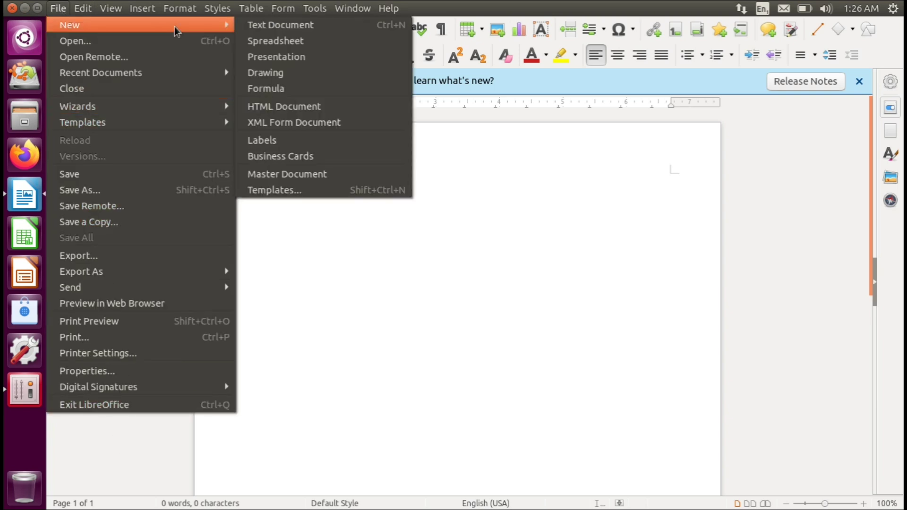
{"action": "left_click", "coordinate": [268, 24]}
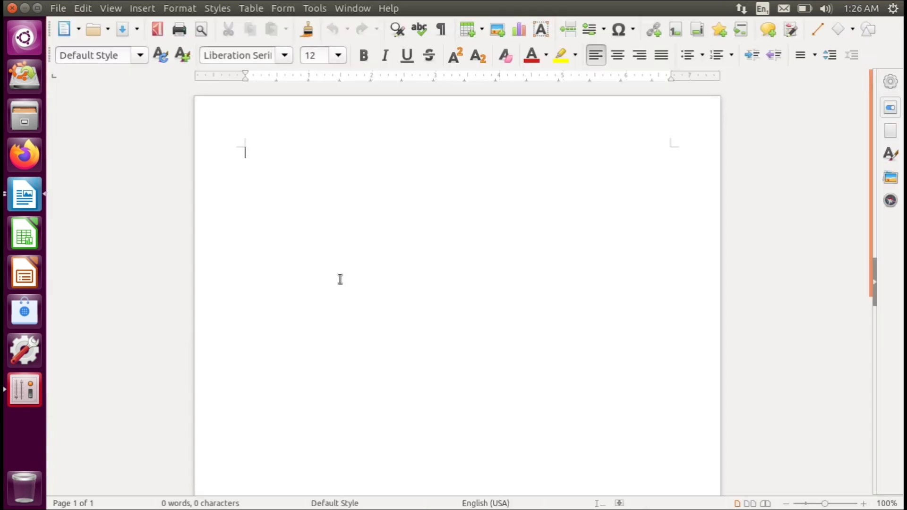
Check the LibreOffice version (6.4.3.2) in Help > About, then close the dialog
{"action": "left_click", "coordinate": [391, 8]}
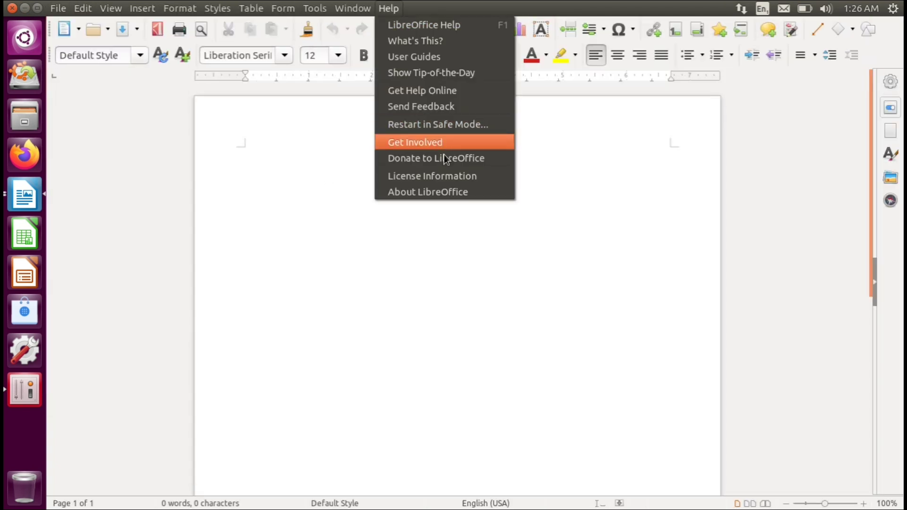
{"action": "left_click", "coordinate": [456, 192]}
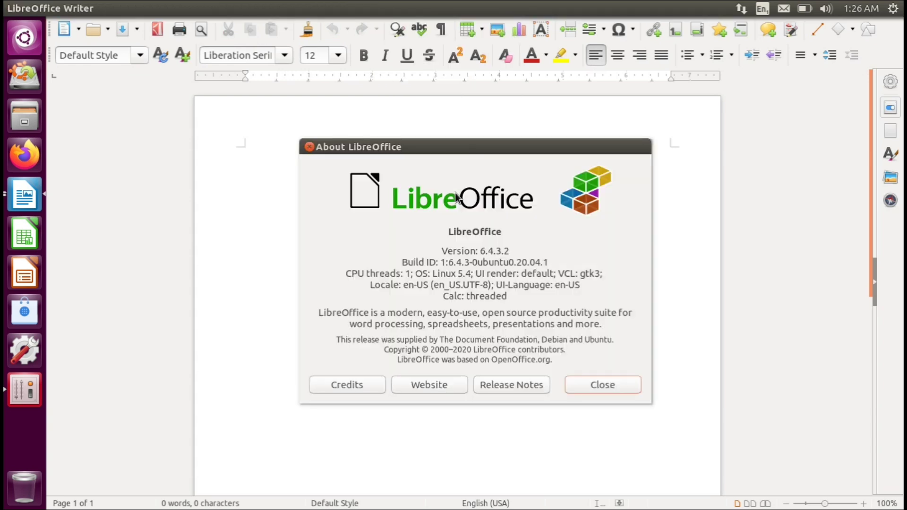
{"action": "left_click", "coordinate": [589, 386]}
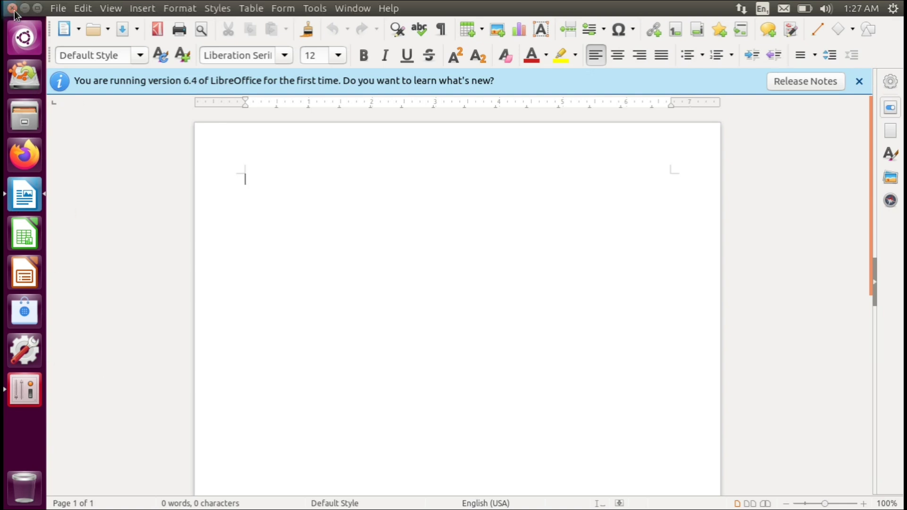
Close Writer, open the Launcher settings and switch auto-hide off
{"action": "left_click", "coordinate": [12, 9]}
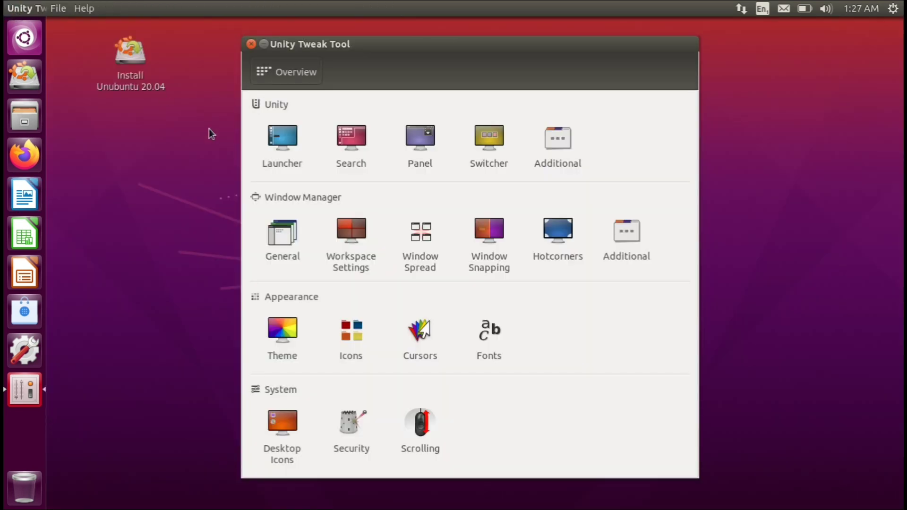
{"action": "left_click", "coordinate": [289, 150]}
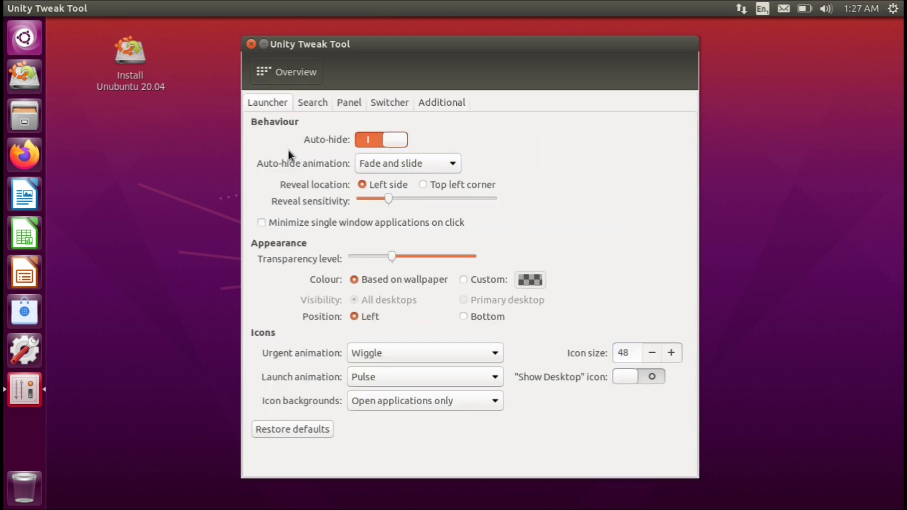
{"action": "left_click", "coordinate": [374, 139]}
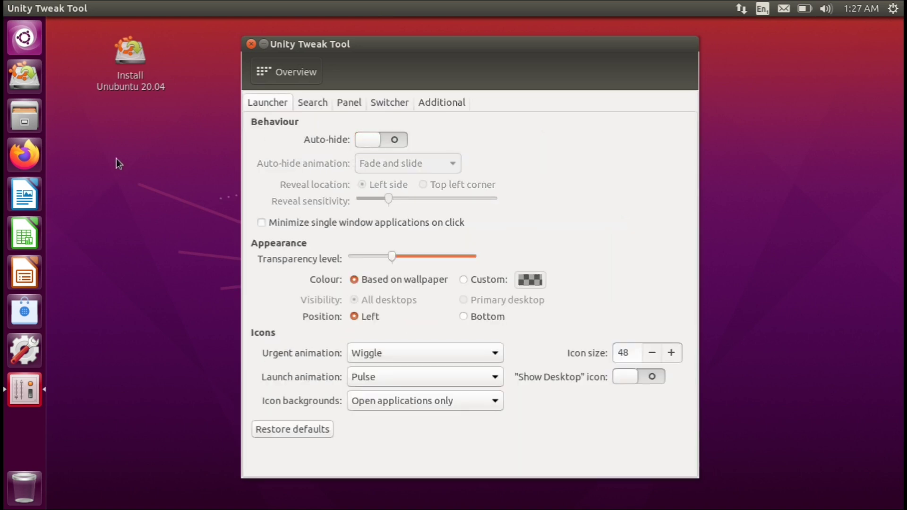
Check the launcher with Files open, then switch launcher auto-hide back on
{"action": "left_click", "coordinate": [19, 120]}
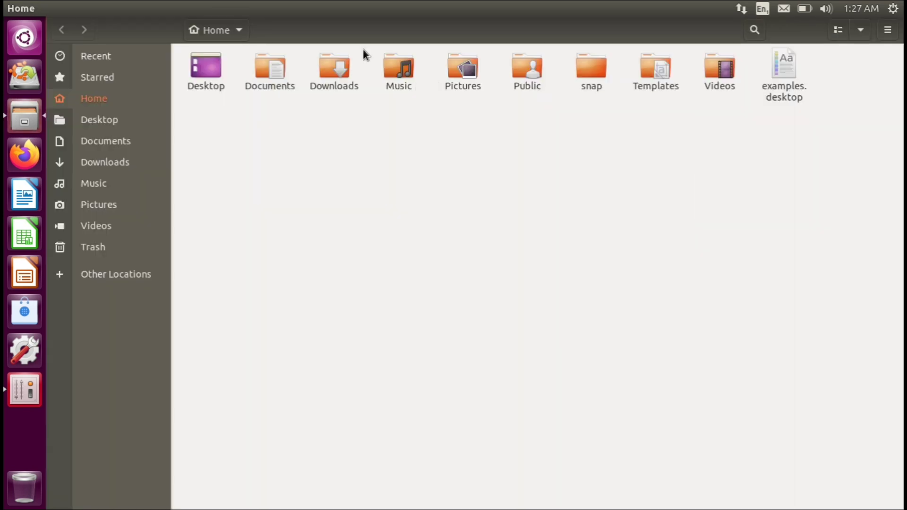
{"action": "left_click", "coordinate": [12, 381]}
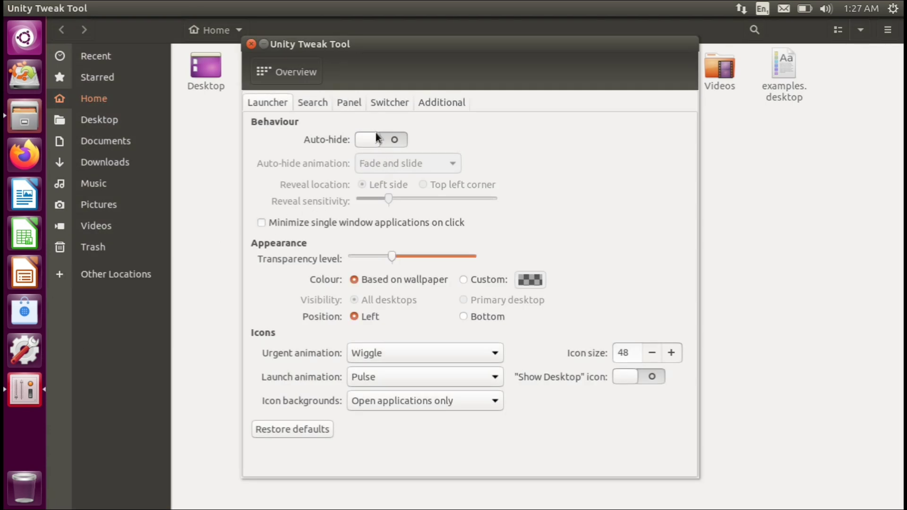
{"action": "left_click", "coordinate": [376, 138]}
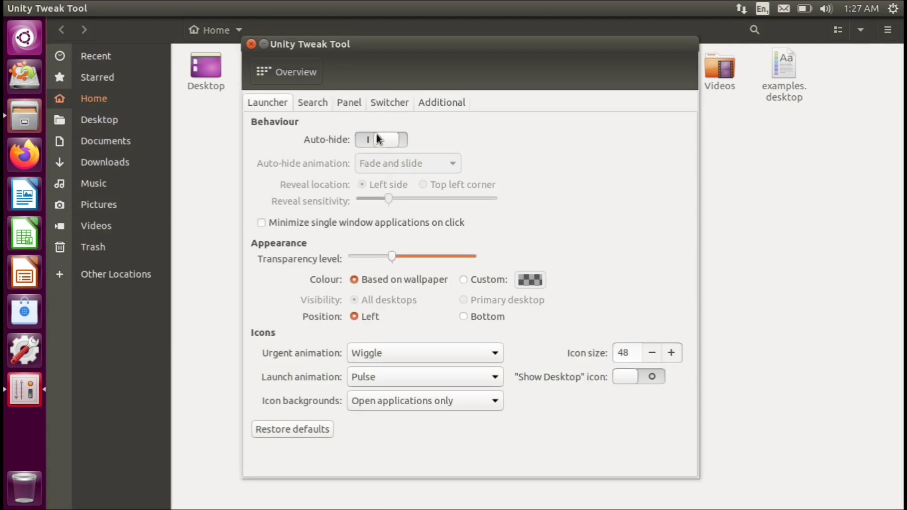
{"action": "left_click", "coordinate": [125, 27]}
{"action": "left_click", "coordinate": [25, 10]}
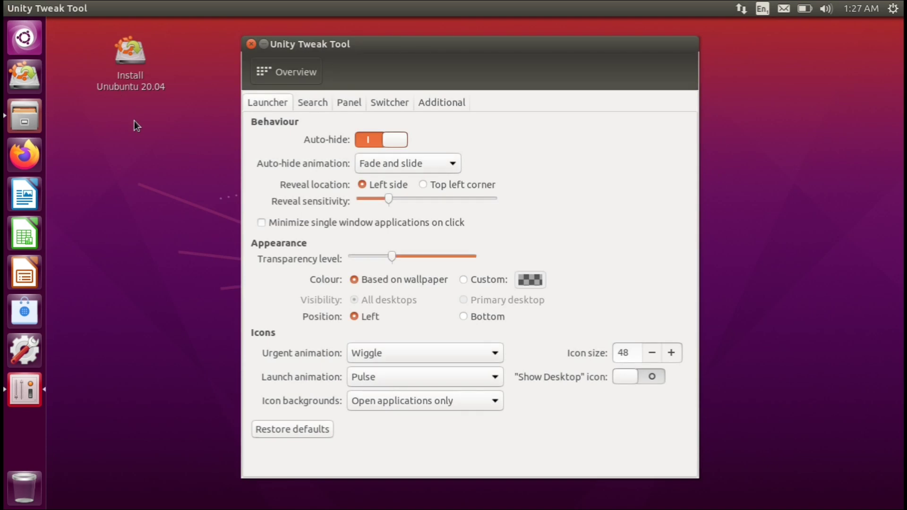
{"action": "right_click", "coordinate": [134, 120]}
{"action": "left_click", "coordinate": [8, 9]}
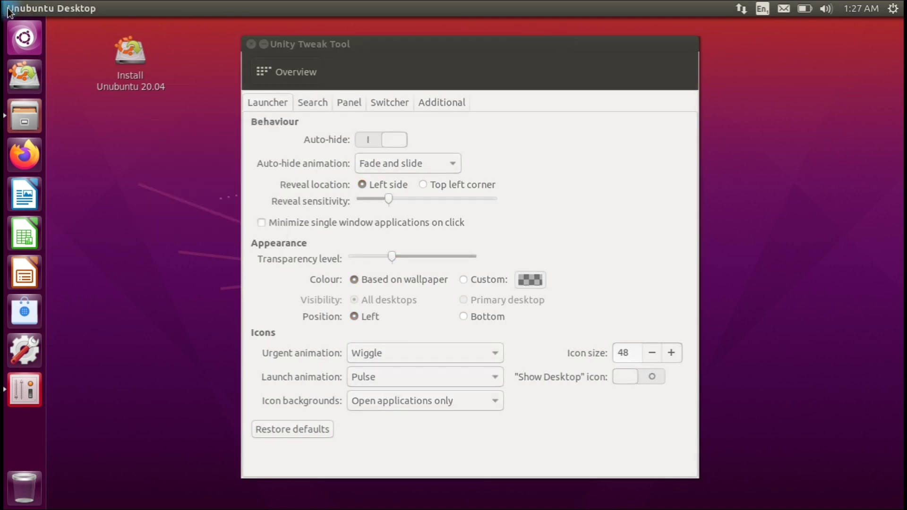
Launch Settings via a 'sett' search and enable Auto-hide the Dock in Appearance, keeping icon size 48
{"action": "left_click", "coordinate": [22, 39]}
{"action": "type", "text": "sett"}
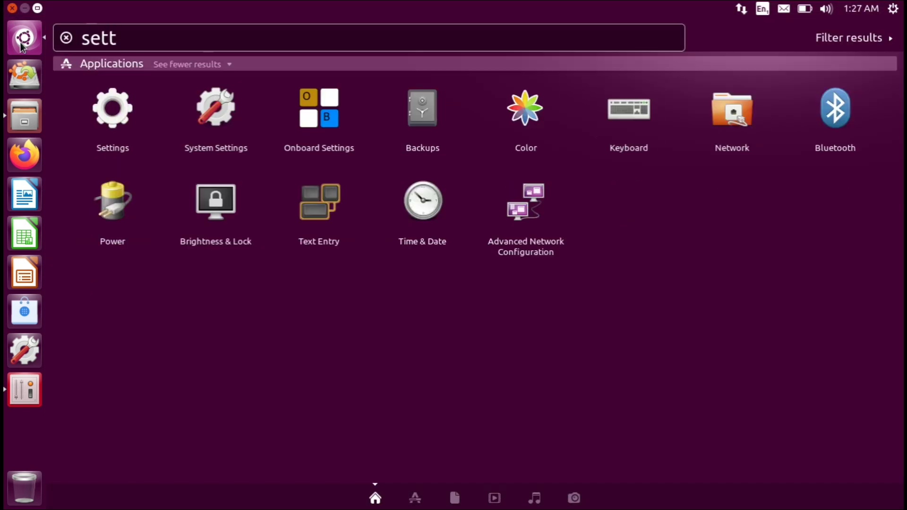
{"action": "key", "text": "Return"}
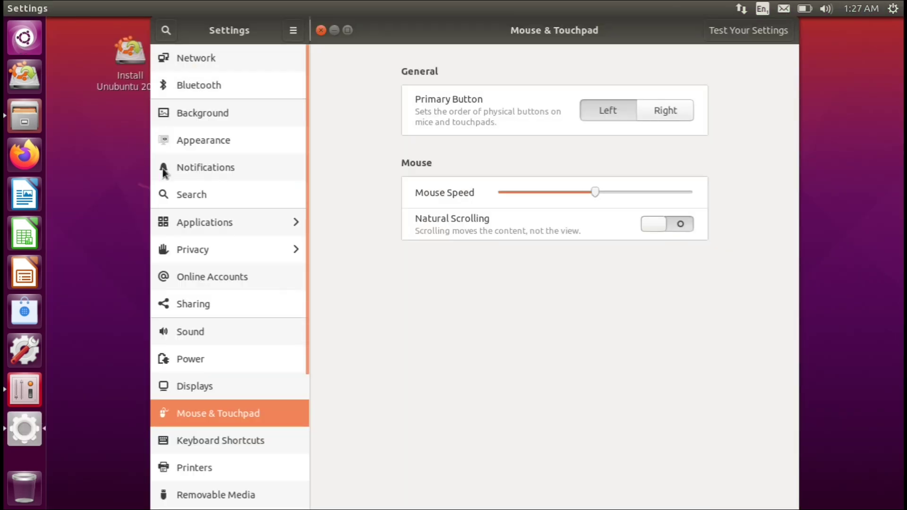
{"action": "left_click", "coordinate": [224, 137]}
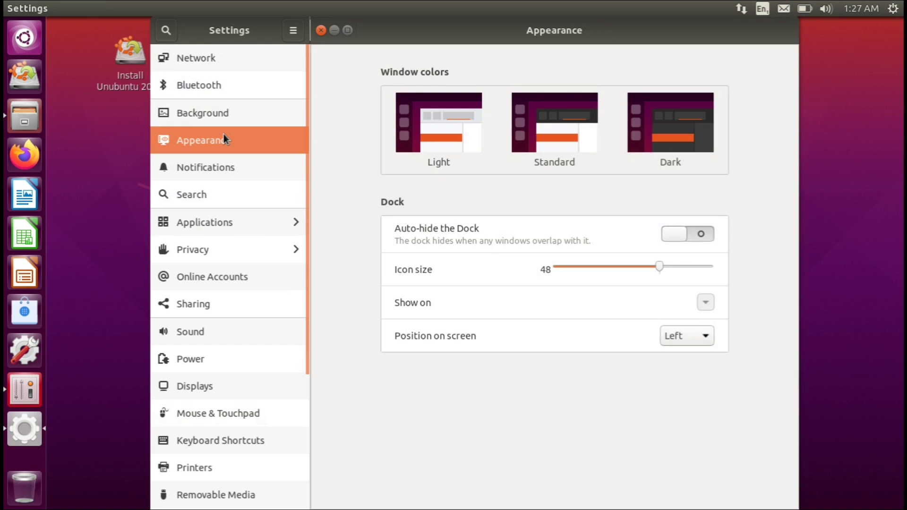
{"action": "left_click", "coordinate": [695, 236]}
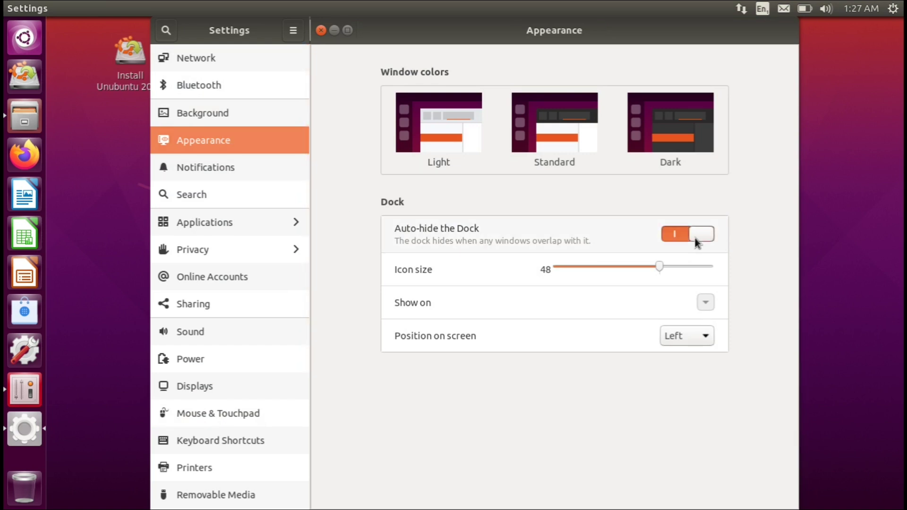
{"action": "double_click", "coordinate": [387, 30]}
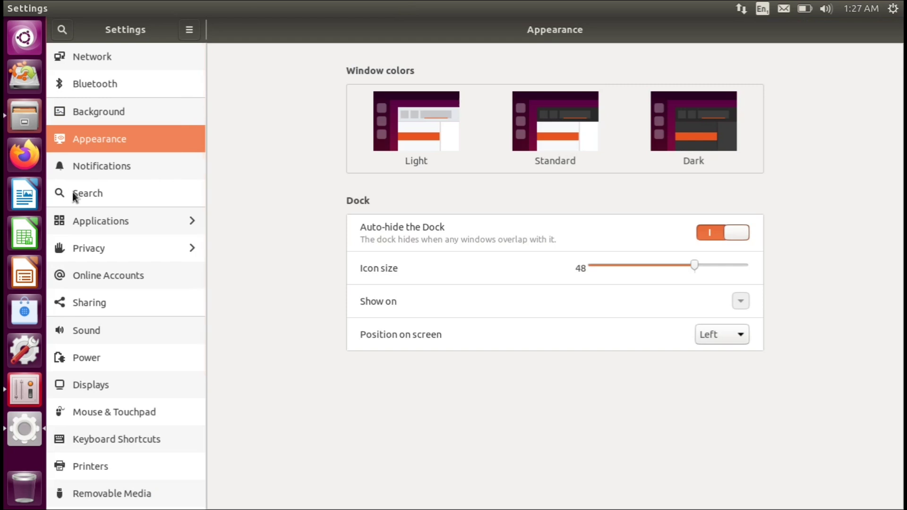
{"action": "left_click", "coordinate": [668, 268]}
{"action": "mouse_move", "coordinate": [667, 268]}
{"action": "left_mouse_down"}
{"action": "mouse_move", "coordinate": [616, 263]}
{"action": "mouse_move", "coordinate": [672, 277]}
{"action": "left_mouse_up"}
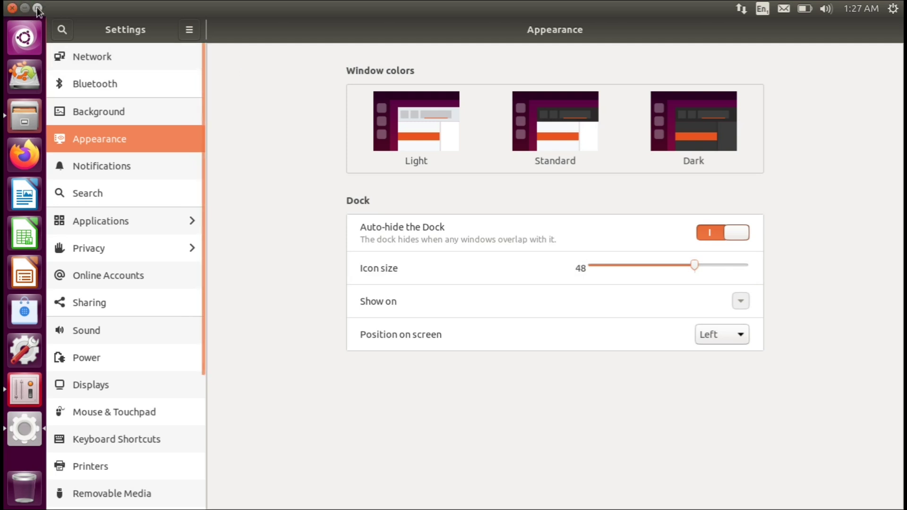
{"action": "left_click", "coordinate": [38, 10]}
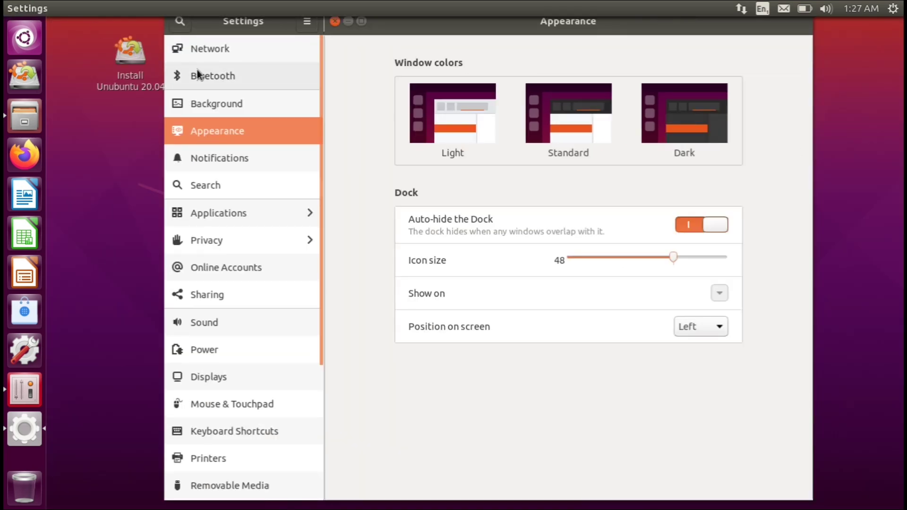
Close Settings and take Unity Tweak Tool back to its Overview
{"action": "left_click", "coordinate": [335, 22]}
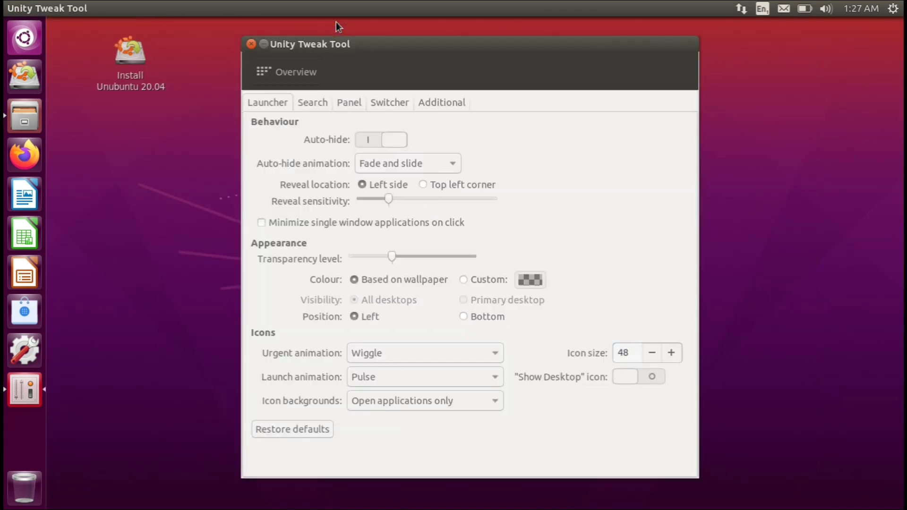
{"action": "left_click_drag", "start_coordinate": [390, 47], "coordinate": [378, 43]}
{"action": "left_click", "coordinate": [258, 80]}
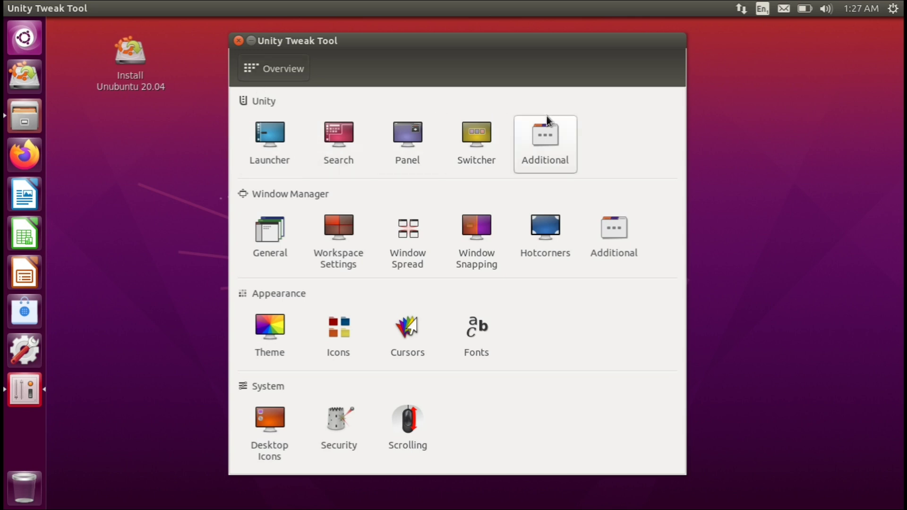
Glance at the keyboard layout menu, then close Unity Tweak Tool
{"action": "left_click", "coordinate": [762, 10]}
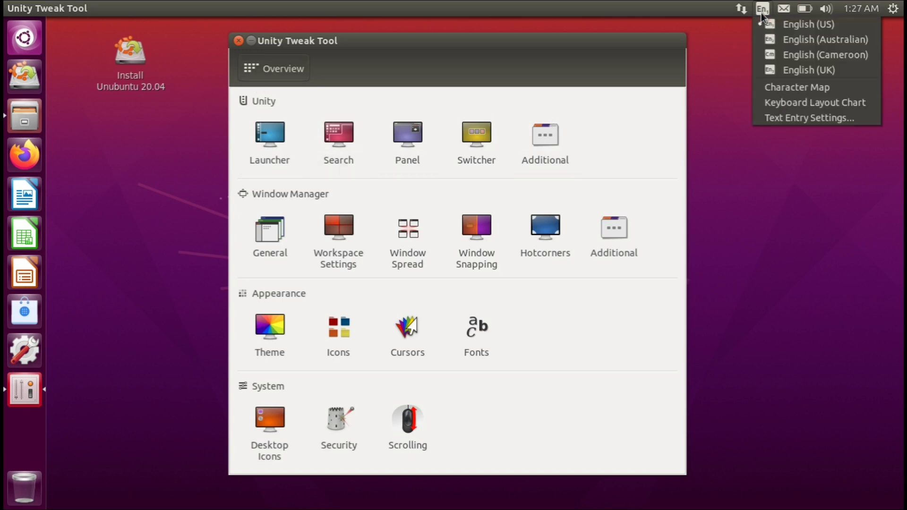
{"action": "left_click", "coordinate": [753, 149]}
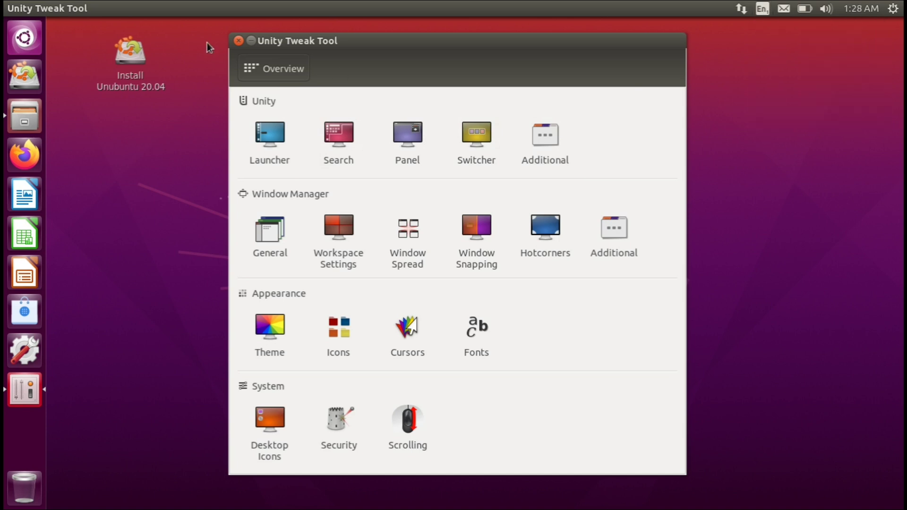
{"action": "left_click", "coordinate": [239, 41]}
{"action": "right_click", "coordinate": [211, 87]}
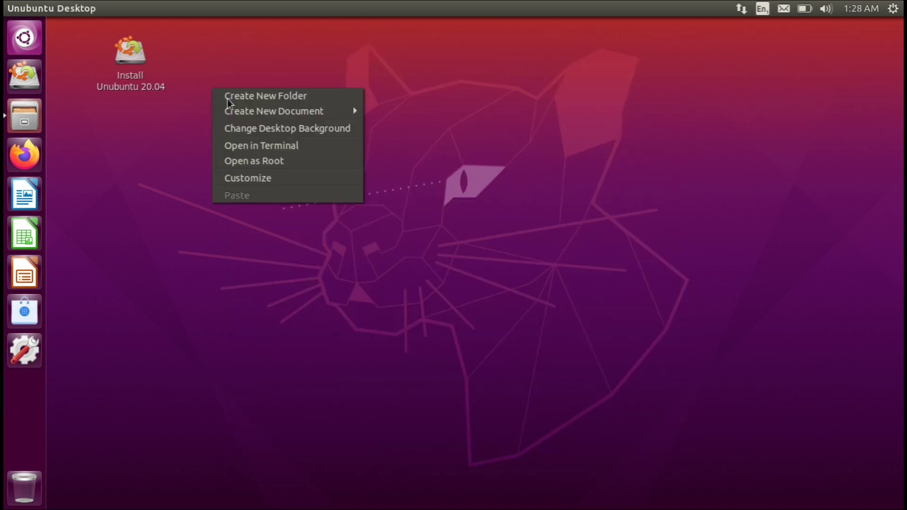
{"action": "mouse_move", "coordinate": [247, 117]}
{"action": "left_click", "coordinate": [149, 148]}
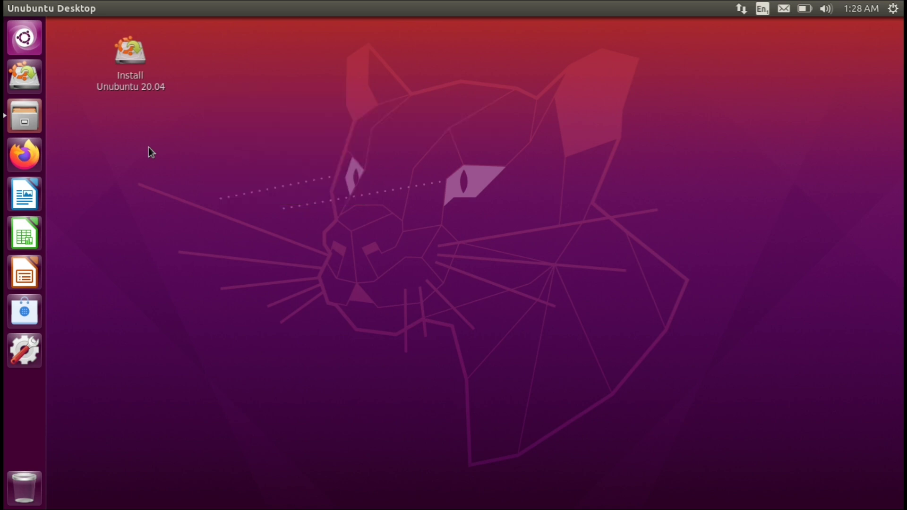
Open System Settings > Appearance and set Hardy Heron as the desktop wallpaper
{"action": "left_click", "coordinate": [25, 351]}
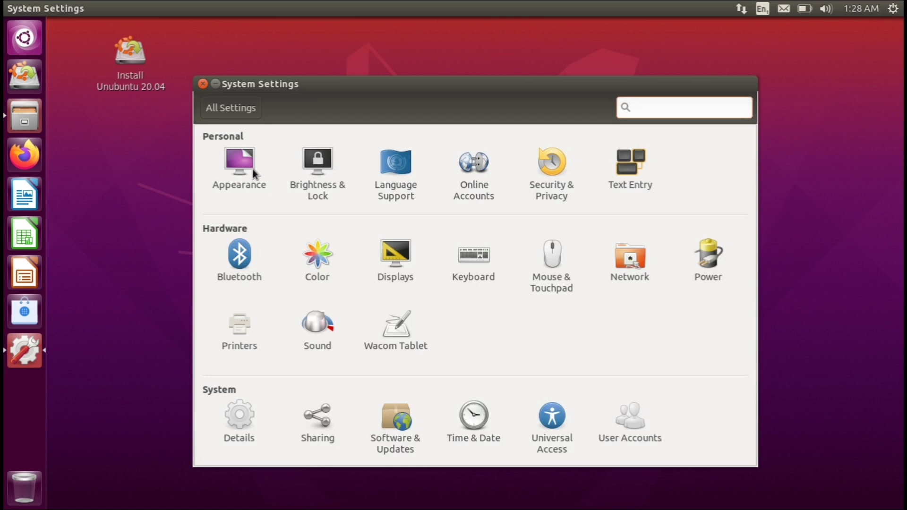
{"action": "left_click", "coordinate": [233, 179]}
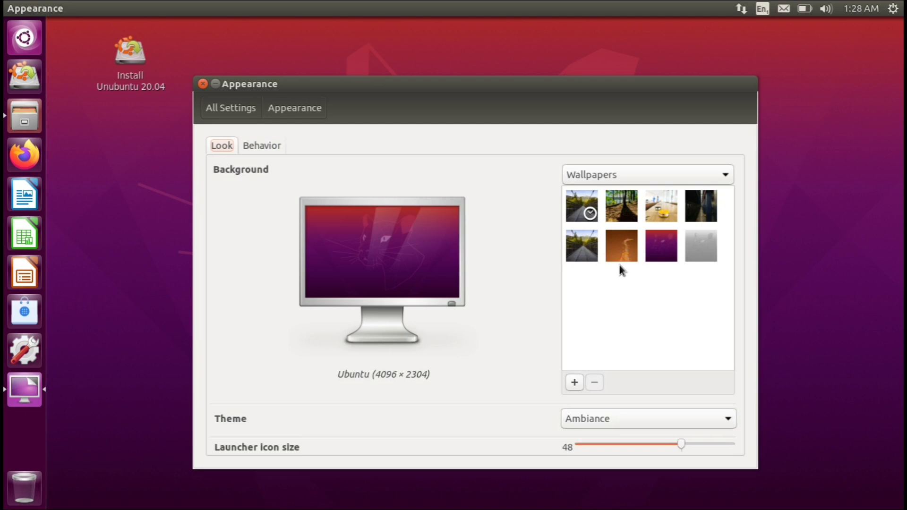
{"action": "left_click", "coordinate": [623, 254]}
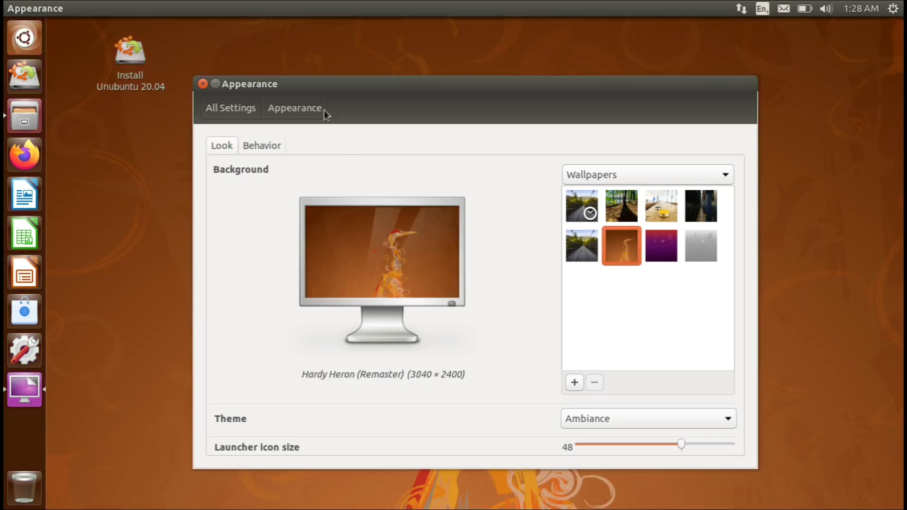
Shrink the launcher icons to 32, apply the Radiance theme, and return to All Settings
{"action": "left_click", "coordinate": [654, 446]}
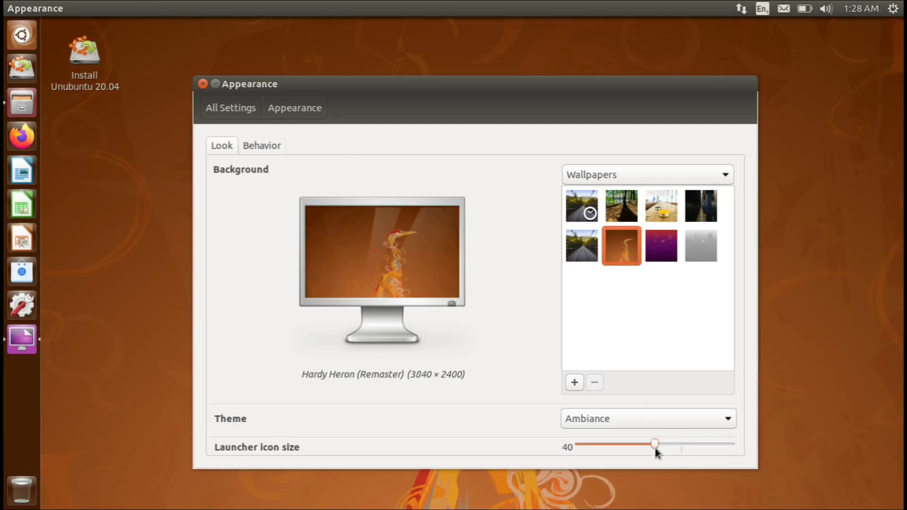
{"action": "left_click_drag", "start_coordinate": [656, 449], "coordinate": [644, 449]}
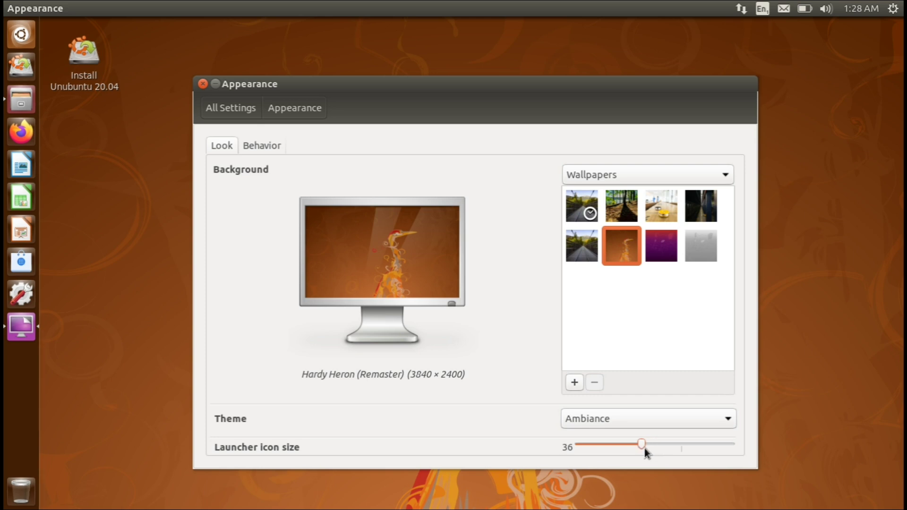
{"action": "left_click_drag", "start_coordinate": [644, 449], "coordinate": [630, 446]}
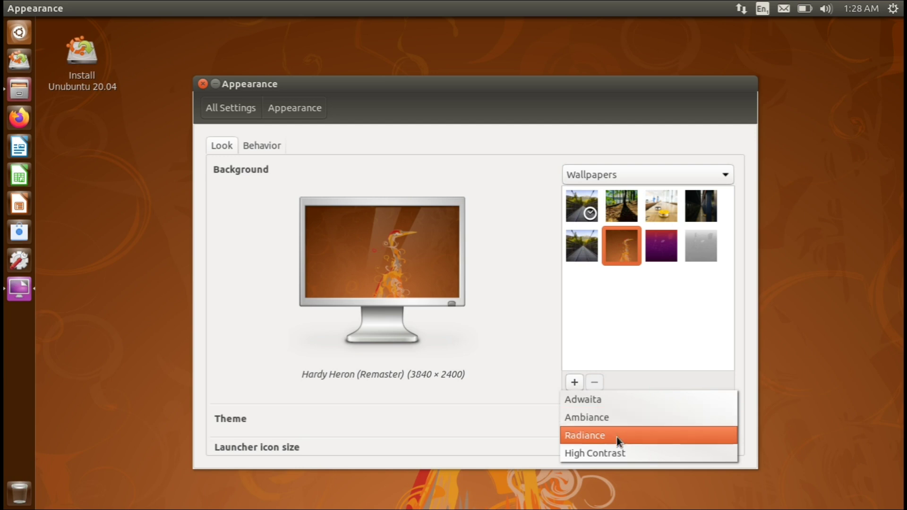
{"action": "key", "text": "Escape"}
{"action": "left_click", "coordinate": [628, 425]}
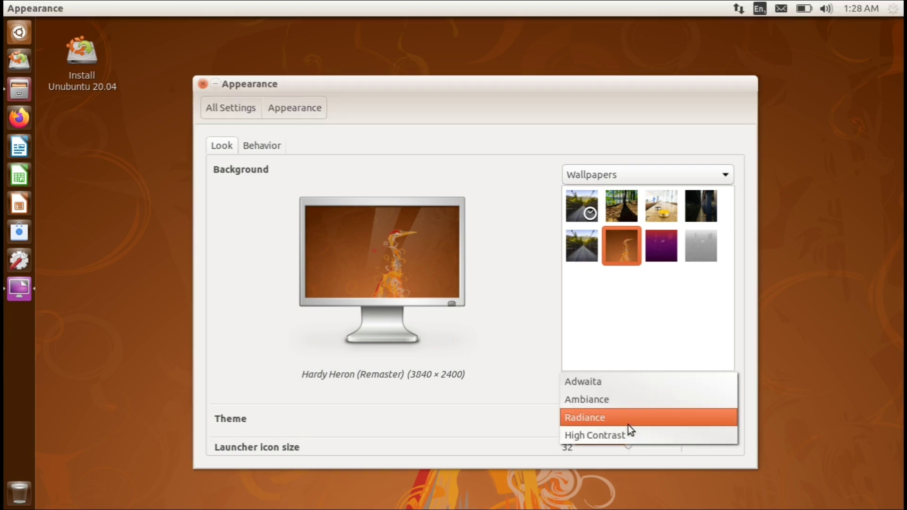
{"action": "left_click", "coordinate": [625, 417]}
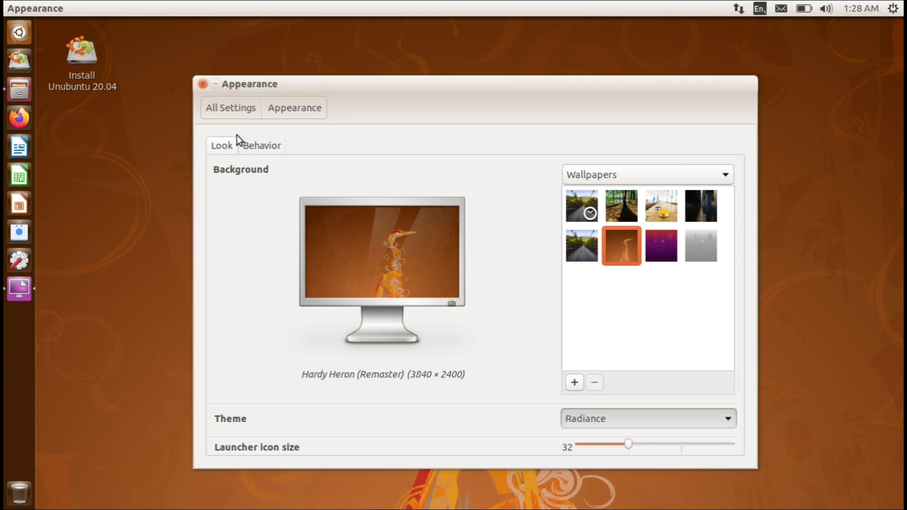
{"action": "left_click", "coordinate": [232, 111]}
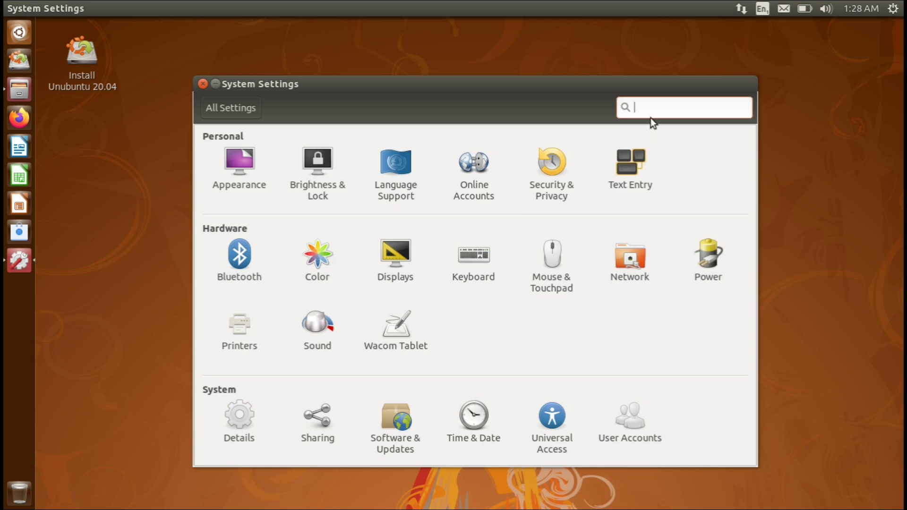
Find Appearance via a 'launcher' search and toggle Auto-hide the Launcher on the Behavior tab
{"action": "type", "text": "launcher"}
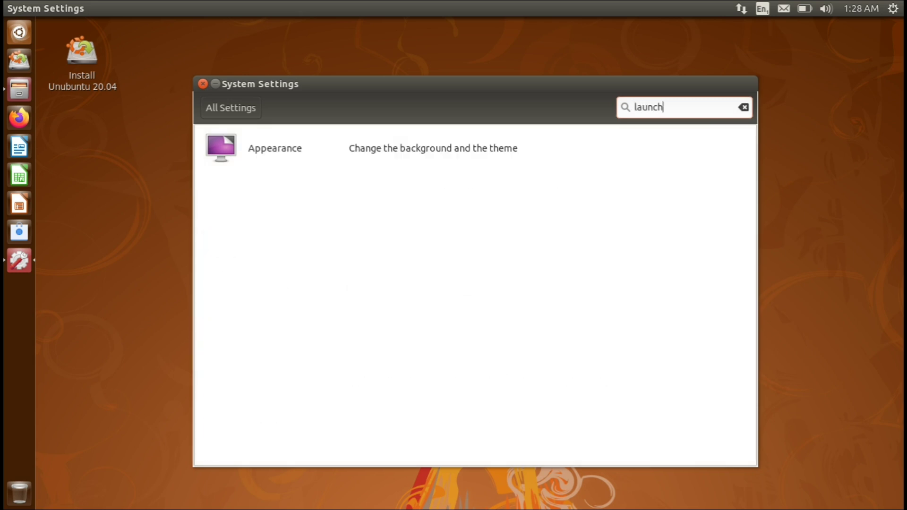
{"action": "left_click", "coordinate": [506, 138]}
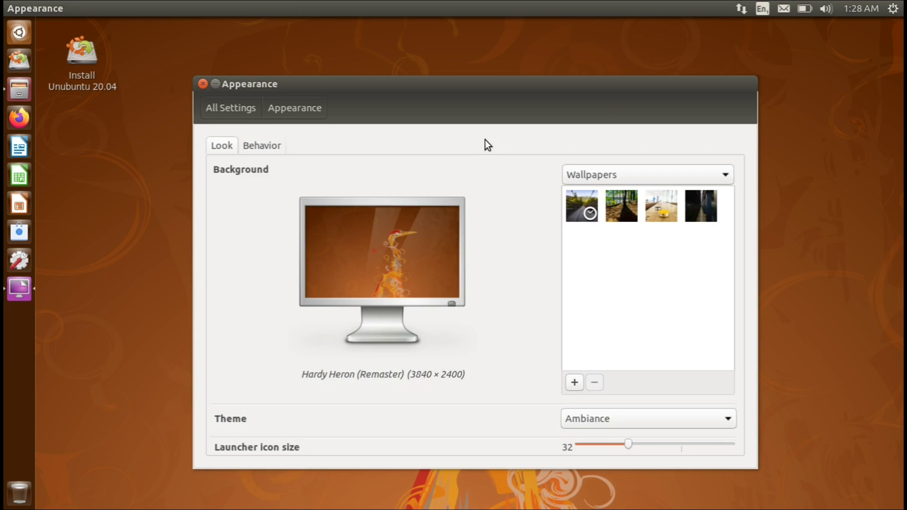
{"action": "left_click", "coordinate": [254, 152]}
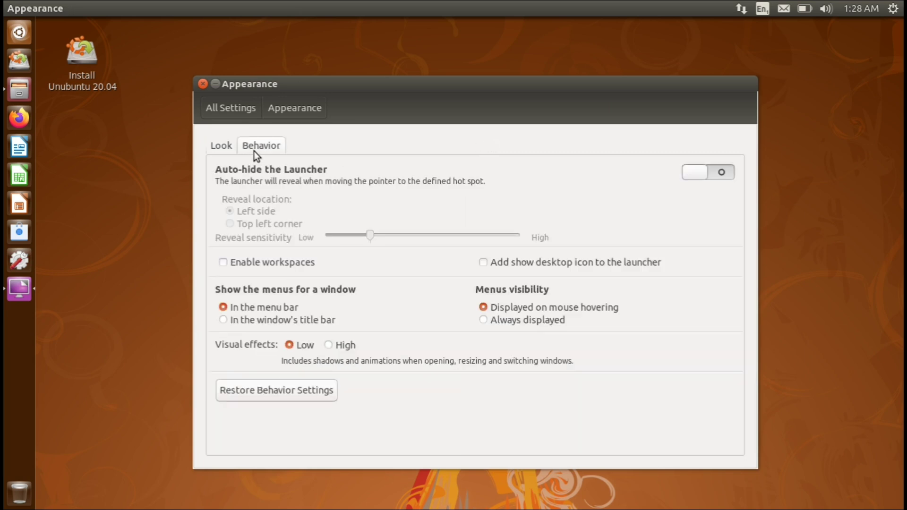
{"action": "left_click", "coordinate": [699, 175]}
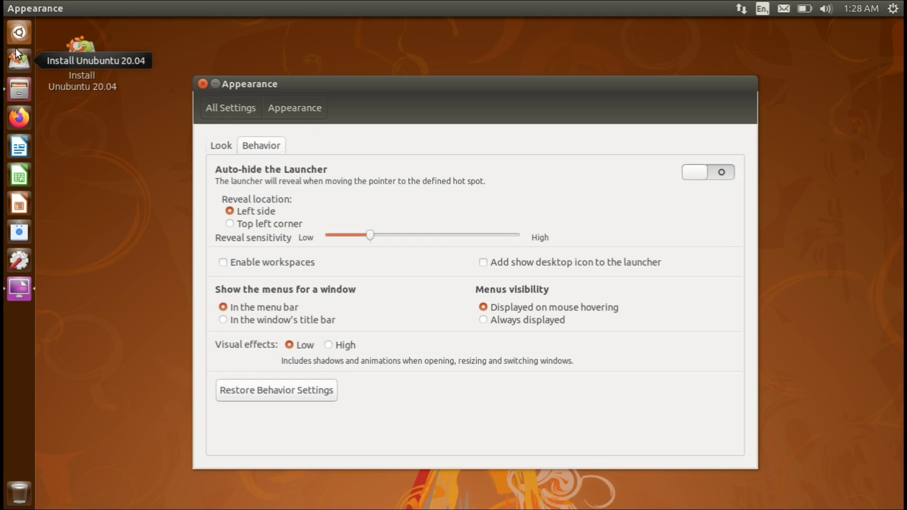
{"action": "left_click_drag", "start_coordinate": [309, 93], "coordinate": [304, 92]}
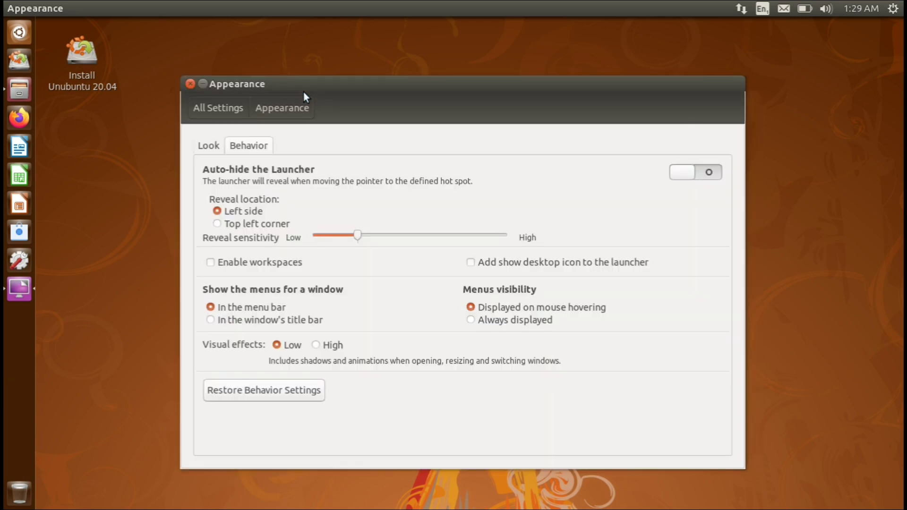
{"action": "left_click", "coordinate": [203, 147]}
{"action": "left_click", "coordinate": [222, 116]}
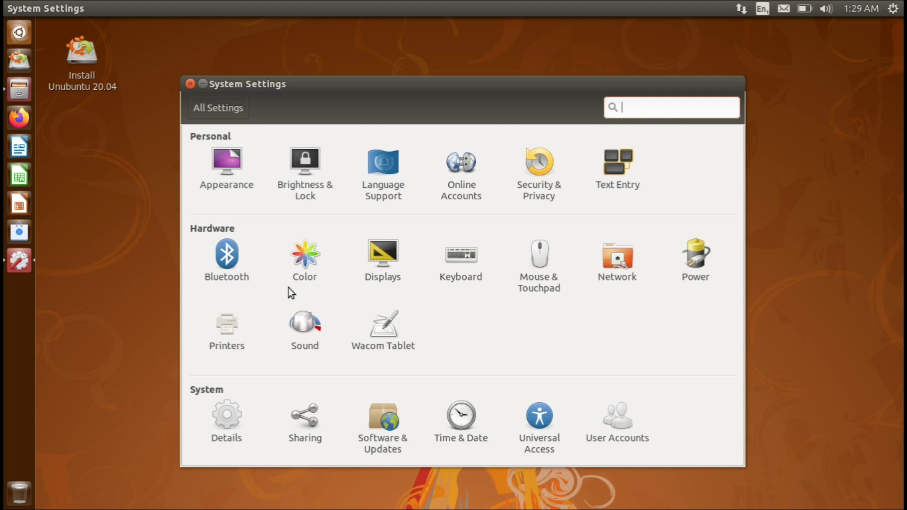
Review the Mouse & Touchpad settings, then close System Settings and dismiss the desktop menu
{"action": "left_click", "coordinate": [549, 257]}
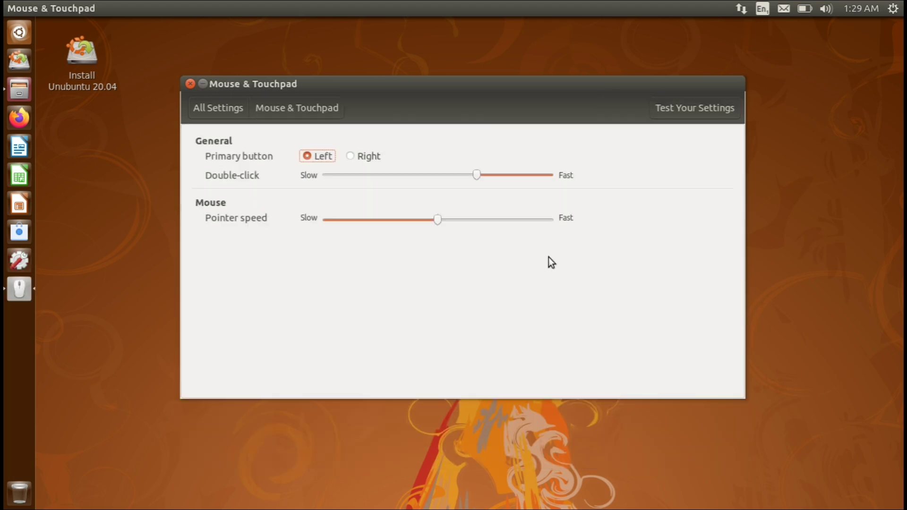
{"action": "left_click", "coordinate": [206, 109]}
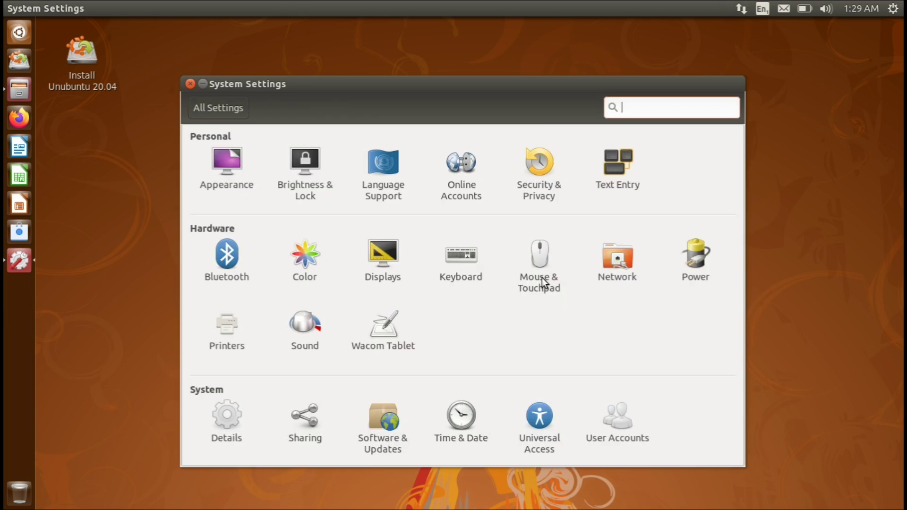
{"action": "left_click", "coordinate": [189, 84]}
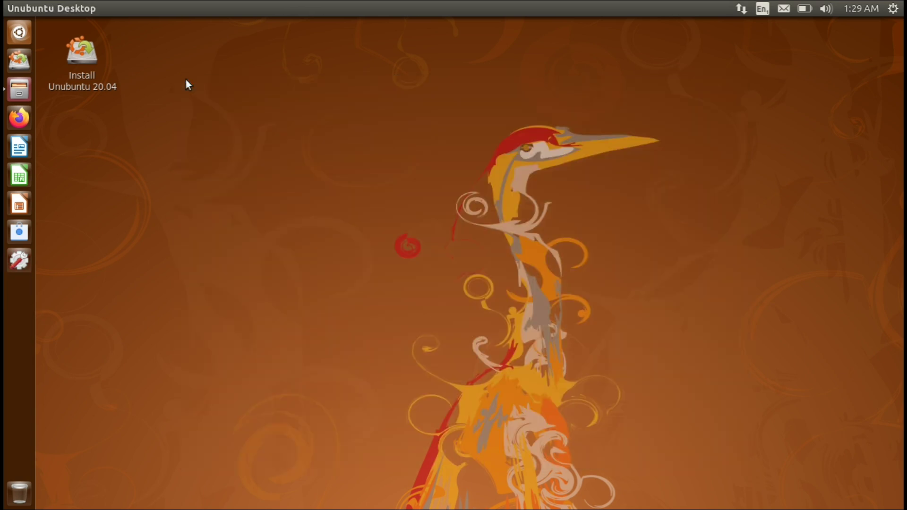
{"action": "right_click", "coordinate": [328, 134]}
{"action": "left_click", "coordinate": [288, 125]}
Launch a new Terminal window and check its global menus in the top panel
{"action": "key", "text": "ctrl+alt+t"}
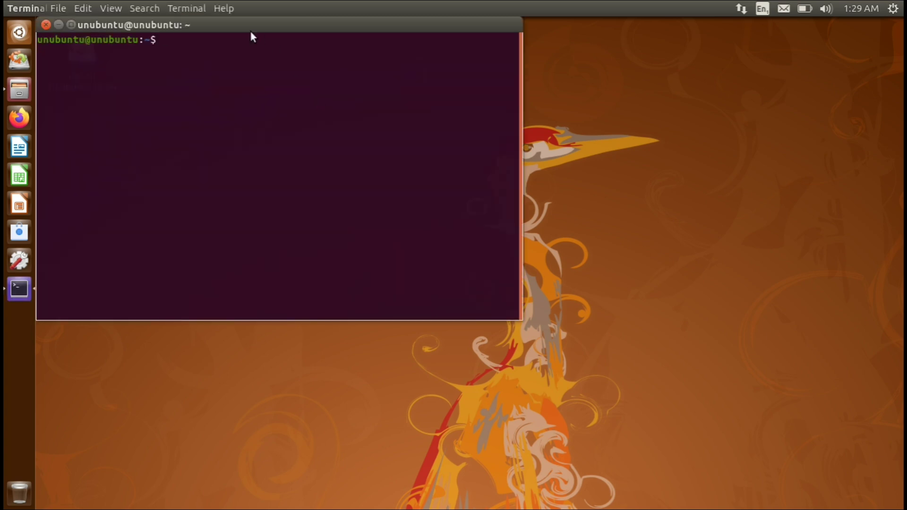
{"action": "left_click_drag", "start_coordinate": [251, 28], "coordinate": [410, 105]}
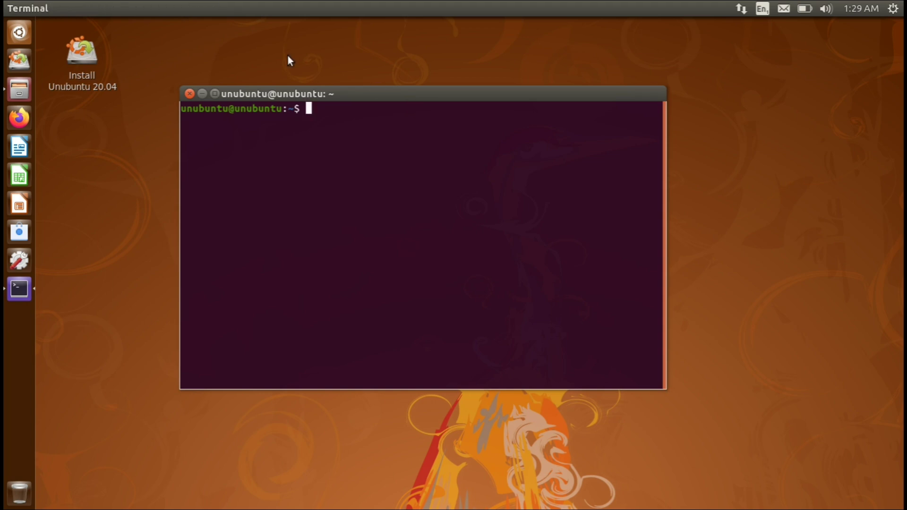
{"action": "left_click", "coordinate": [118, 6]}
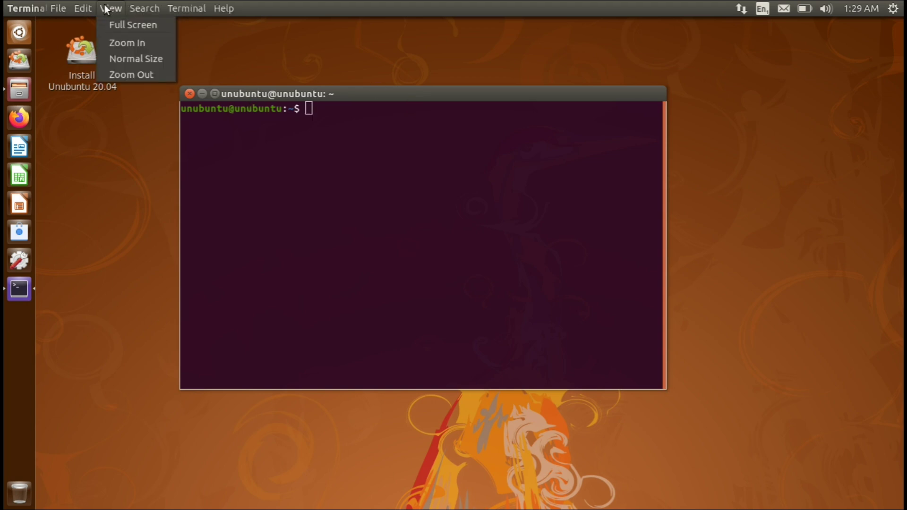
{"action": "mouse_move", "coordinate": [58, 12]}
{"action": "left_click", "coordinate": [211, 123]}
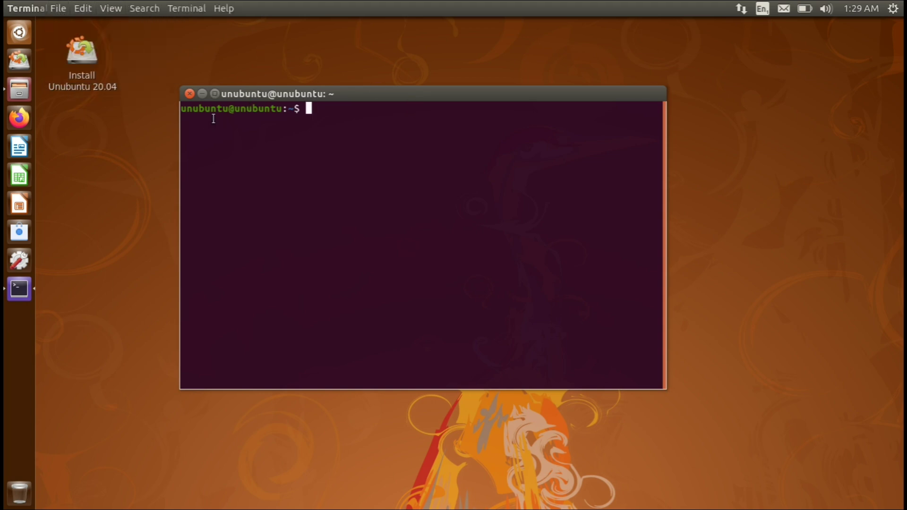
{"action": "left_click_drag", "start_coordinate": [215, 87], "coordinate": [215, 91]}
Maximize the Terminal window, restore it to its smaller size, then close it
{"action": "double_click", "coordinate": [216, 90]}
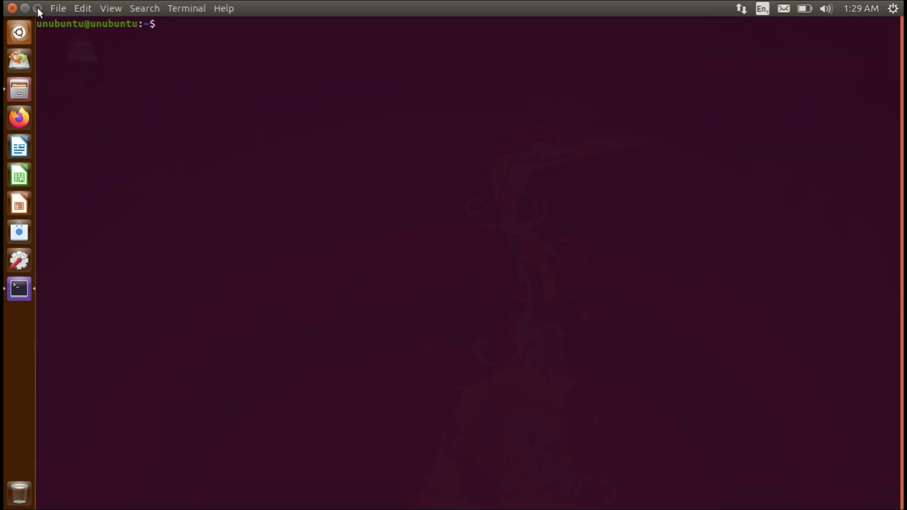
{"action": "left_click", "coordinate": [38, 8]}
{"action": "left_click_drag", "start_coordinate": [370, 96], "coordinate": [407, 109]}
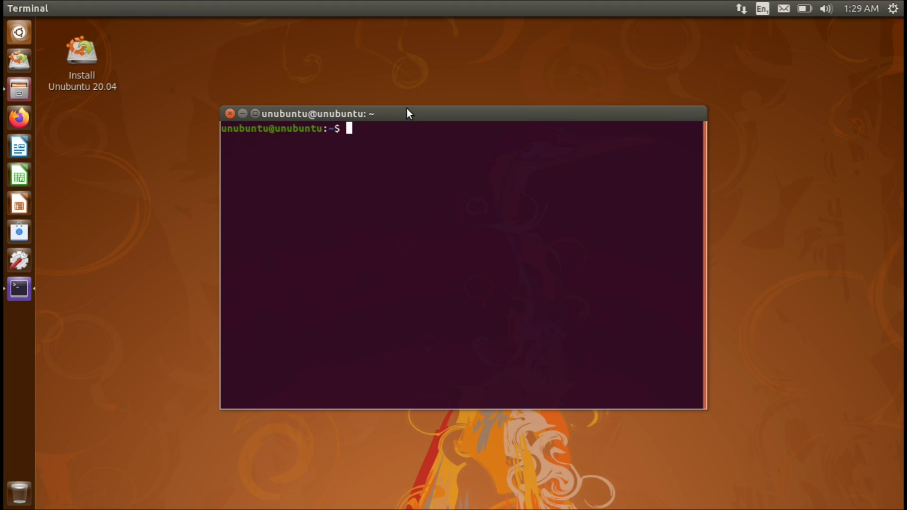
{"action": "left_click", "coordinate": [229, 116]}
Open Files at the Home folder, restore it from full screen, move it, then close it
{"action": "left_click", "coordinate": [19, 90]}
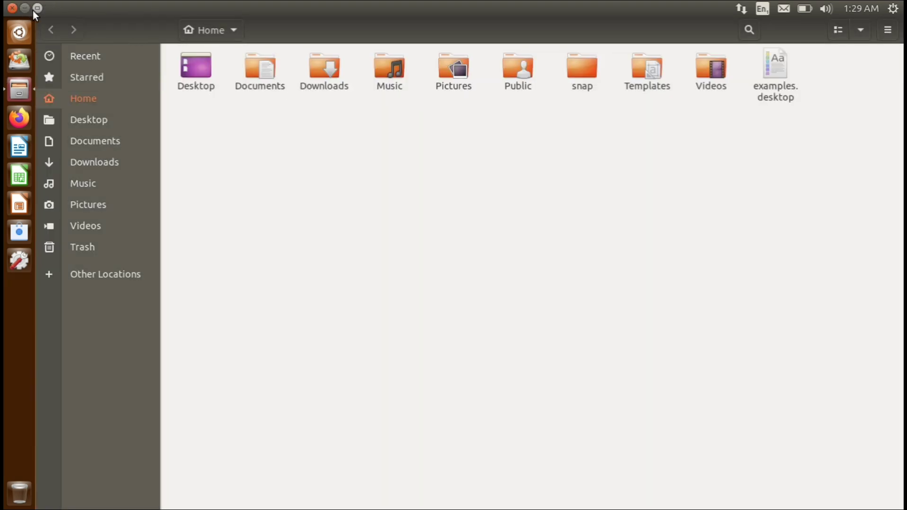
{"action": "left_click", "coordinate": [34, 9]}
{"action": "left_click_drag", "start_coordinate": [532, 137], "coordinate": [413, 118]}
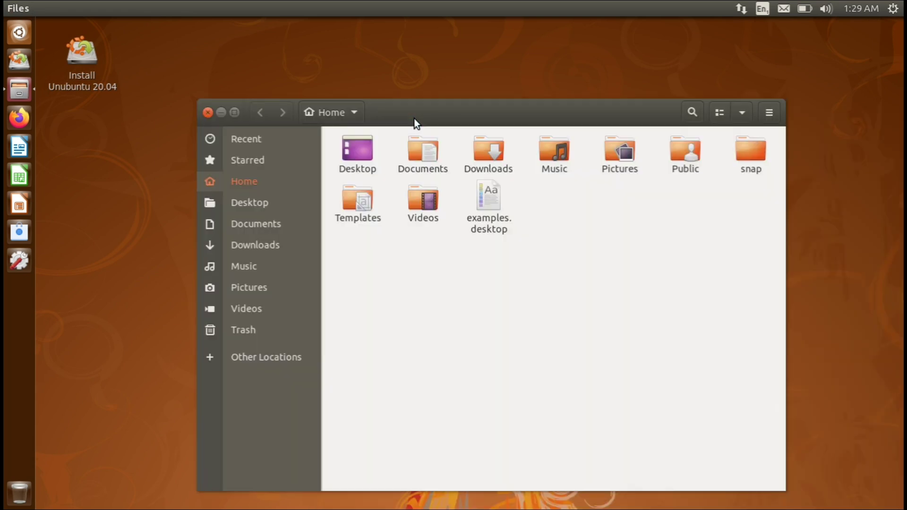
{"action": "left_click", "coordinate": [208, 113]}
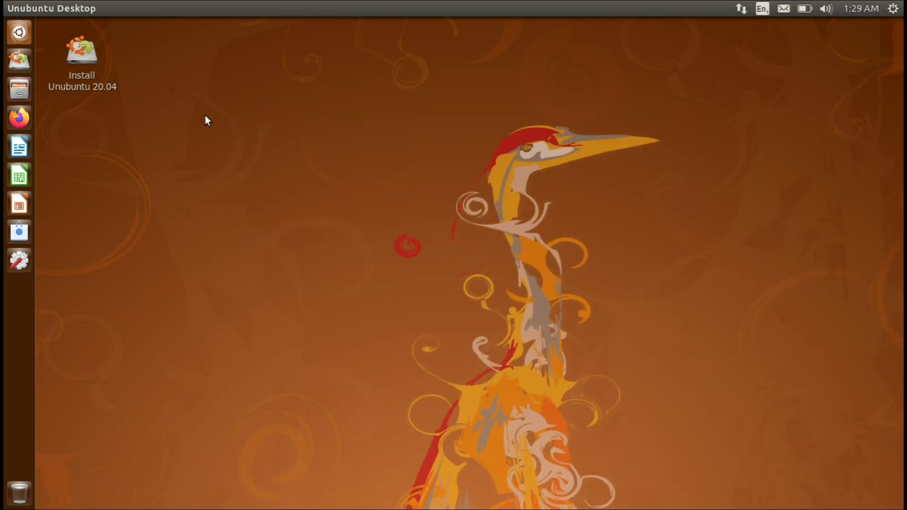